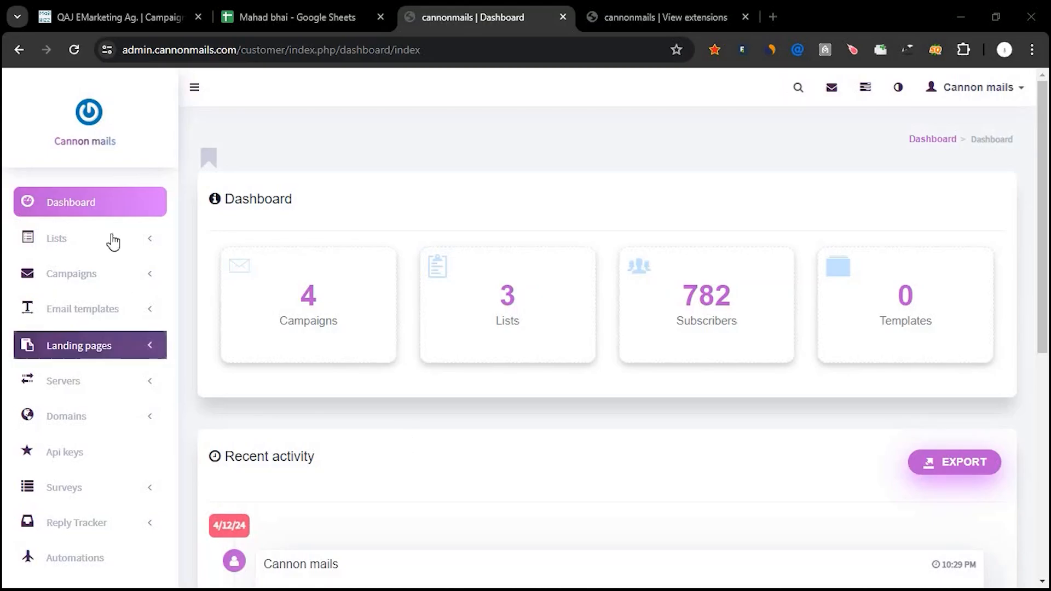
# Open the mailing lists overview and start creating a new list.
pyautogui.click(103, 240)
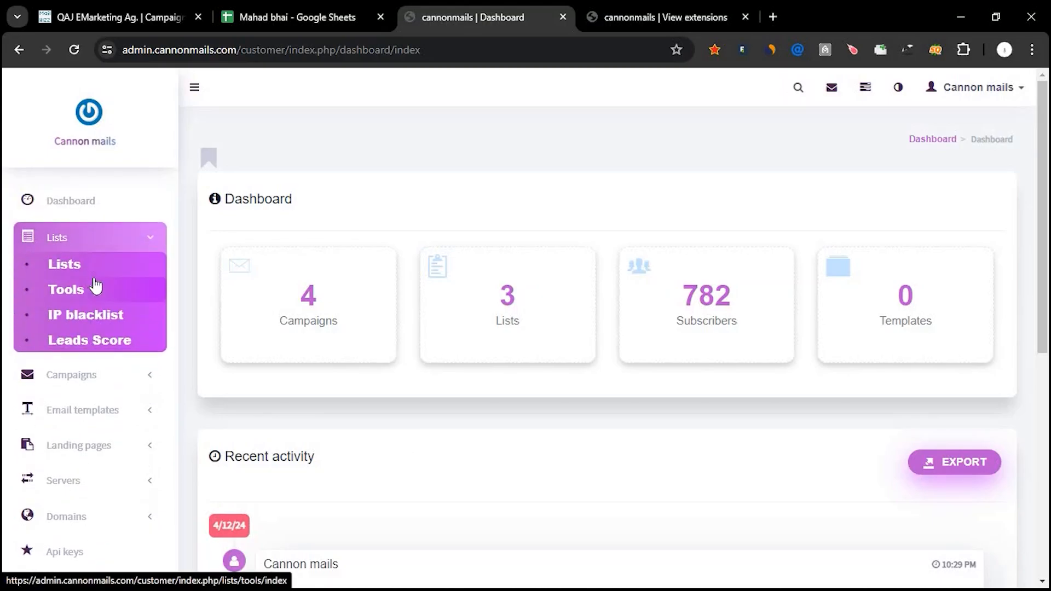
pyautogui.click(97, 273)
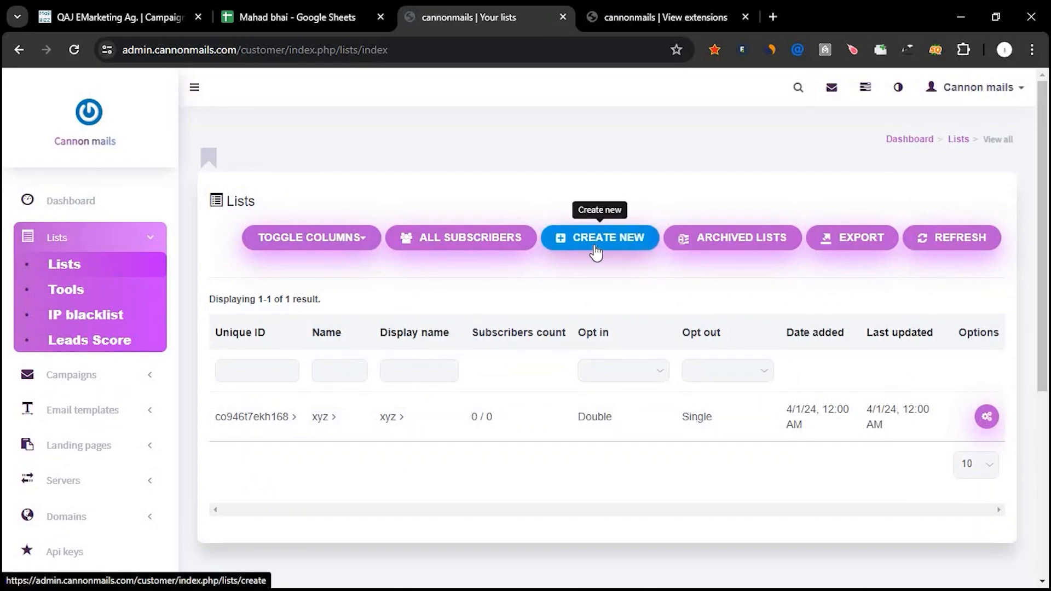
pyautogui.click(621, 255)
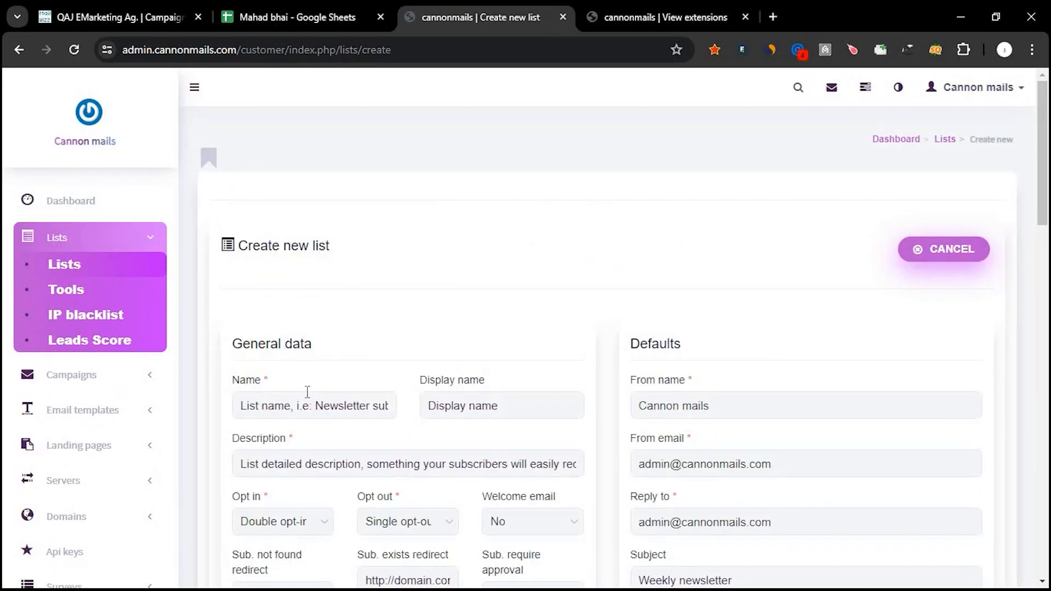
# Enter xyz1 as the new list's name, display name and description.
pyautogui.click(307, 401)
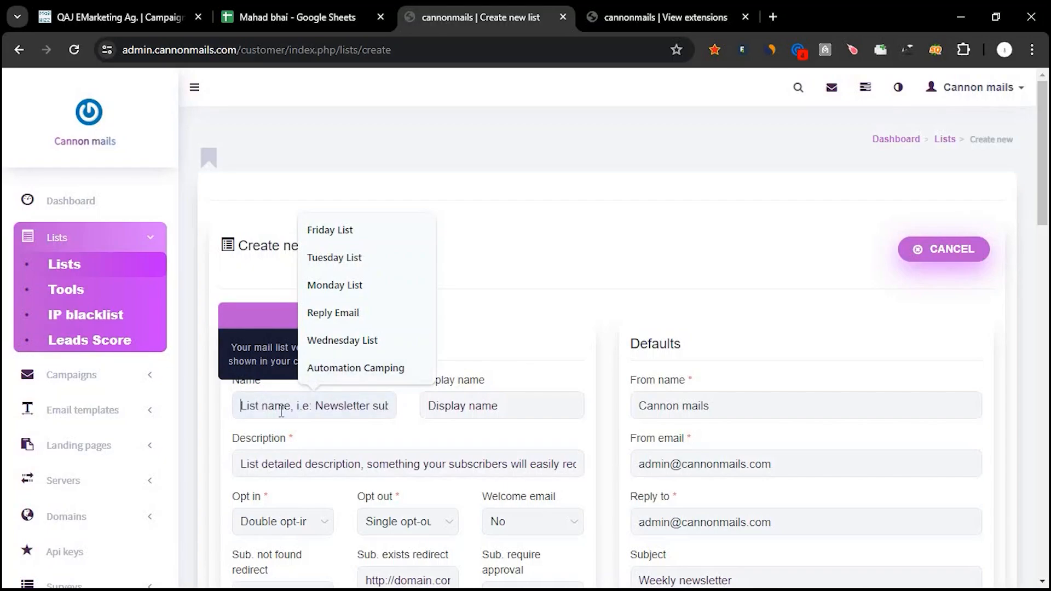
pyautogui.write('xyxz')
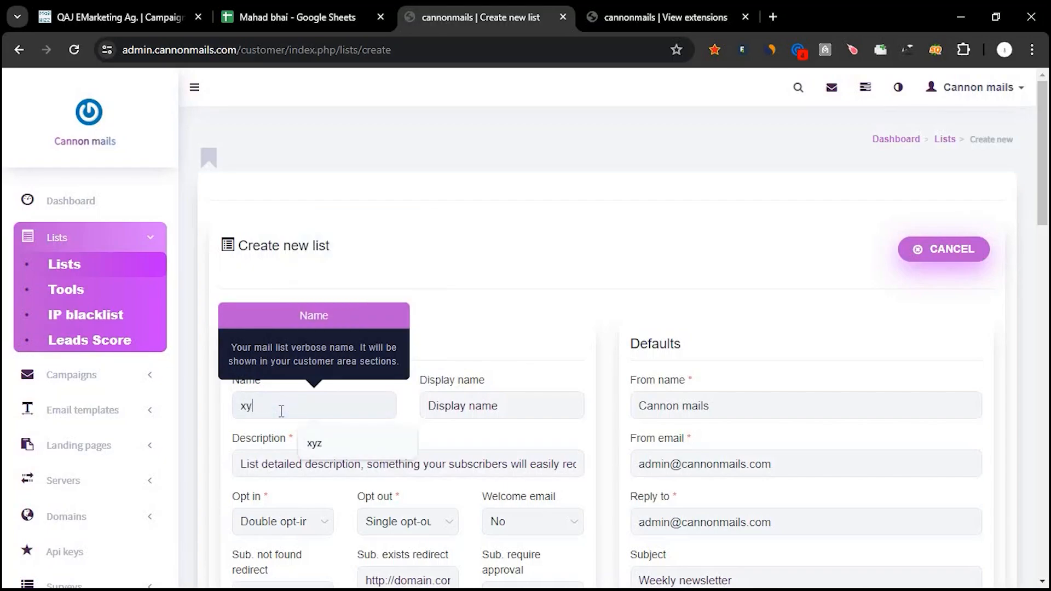
pyautogui.press('BackSpace')
pyautogui.write('z1')
pyautogui.moveTo(277, 410); pyautogui.dragTo(241, 410)
pyautogui.hotkey('ctrl', 'c')
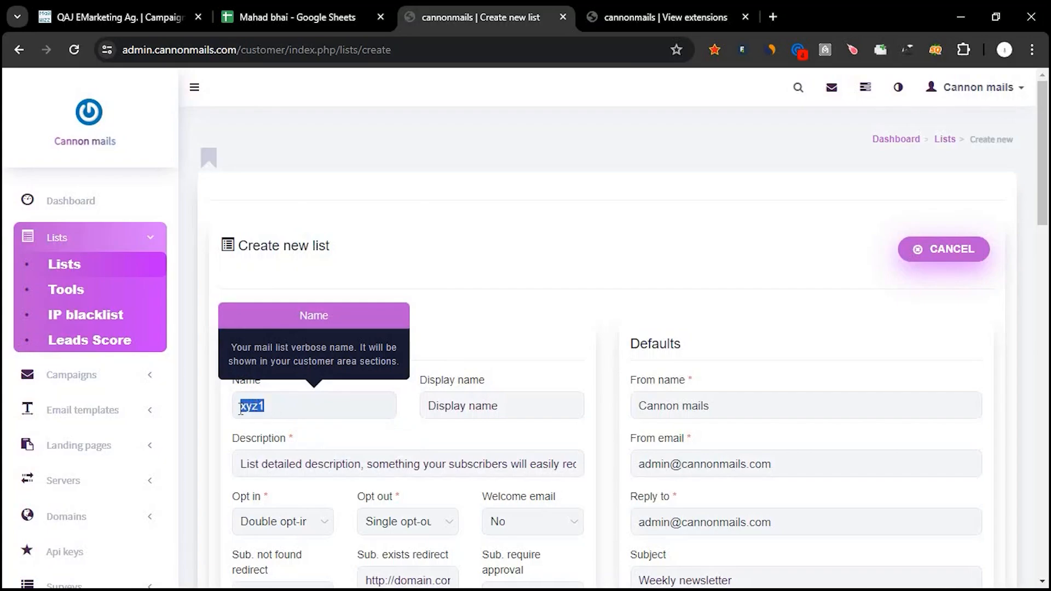
pyautogui.click(446, 416)
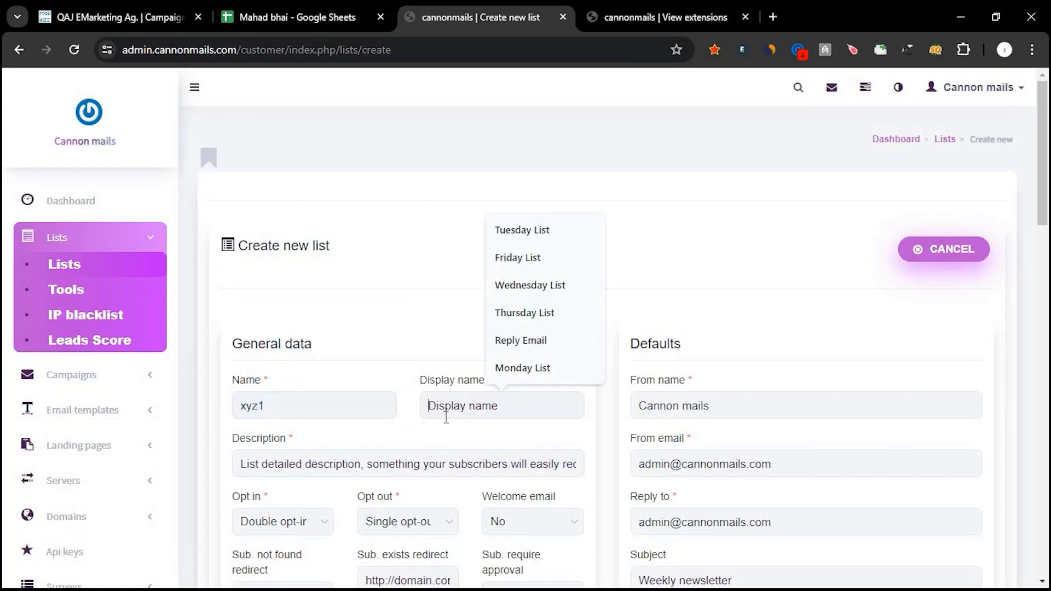
pyautogui.click(256, 470)
pyautogui.hotkey('ctrl', 'v')
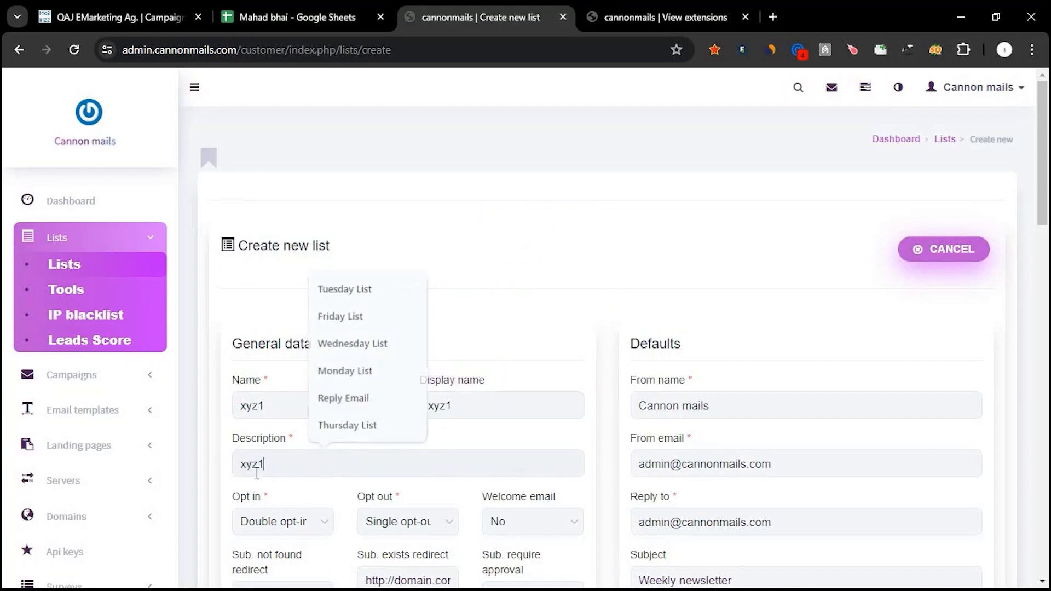
# Fill in the required name in the list's company details.
pyautogui.scroll(-1, 465, 376)
pyautogui.scroll(-15, 465, 376)
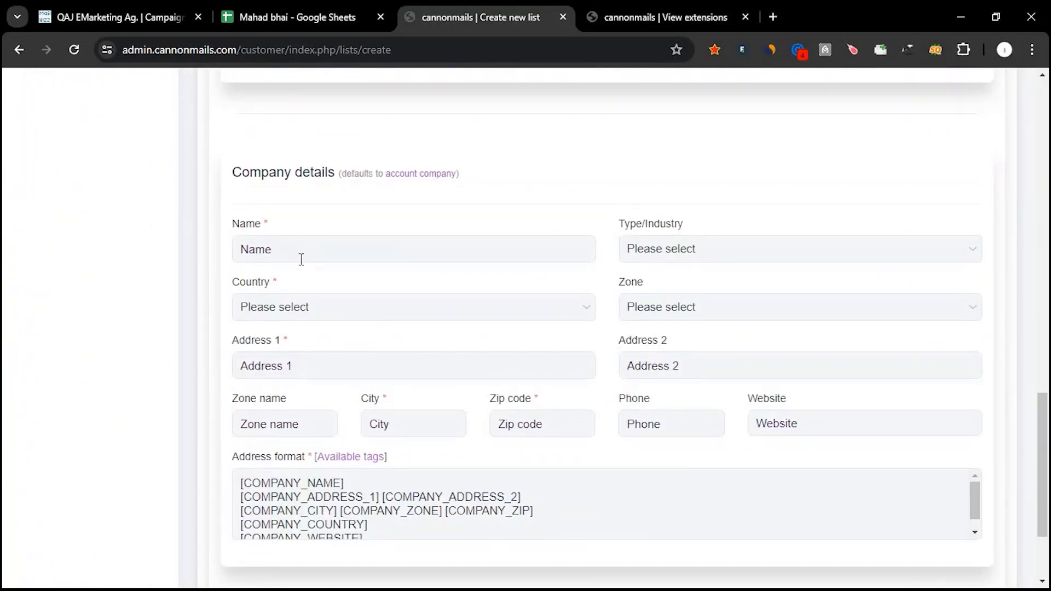
pyautogui.click(301, 260)
pyautogui.click(323, 290)
pyautogui.doubleClick(238, 251)
pyautogui.write('Faka')
pyautogui.press('BackSpace')
pyautogui.write('ha')
# Set the company's country to Pakistan and fill in the first address line with a previously used address.
pyautogui.click(311, 312)
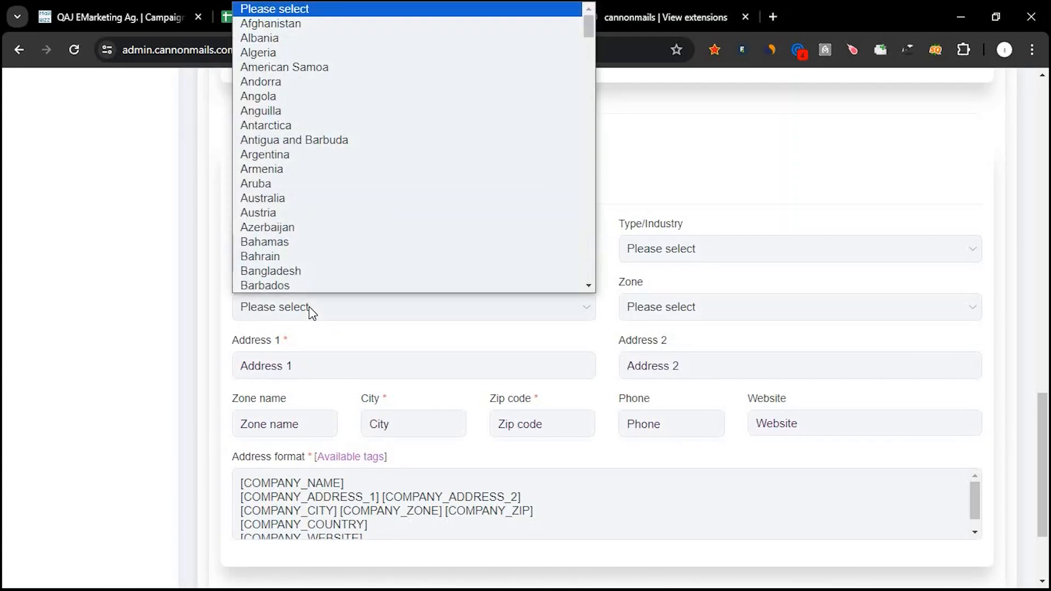
pyautogui.press('p')
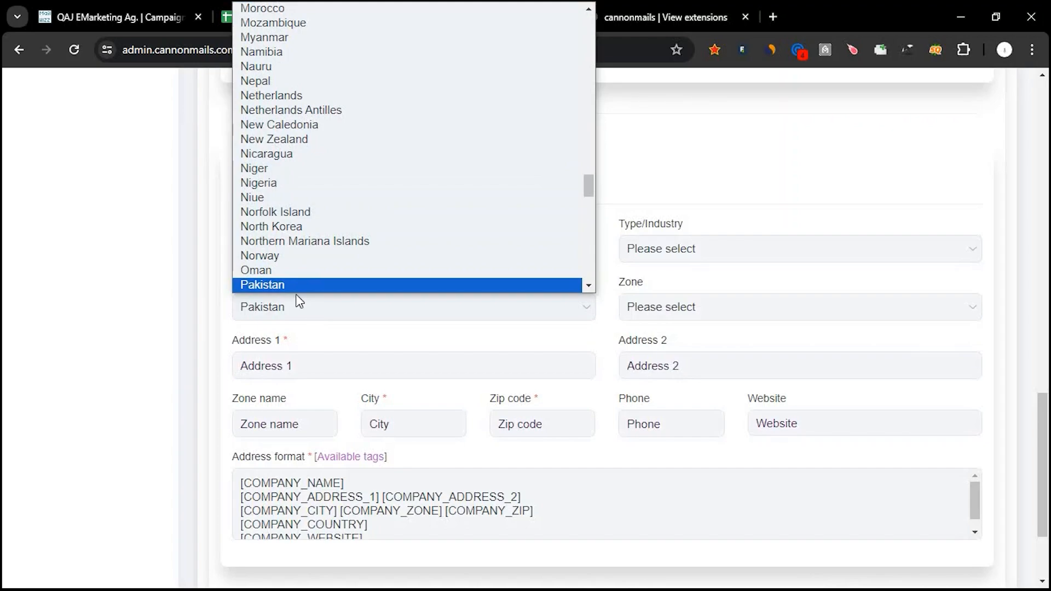
pyautogui.click(288, 299)
pyautogui.click(307, 365)
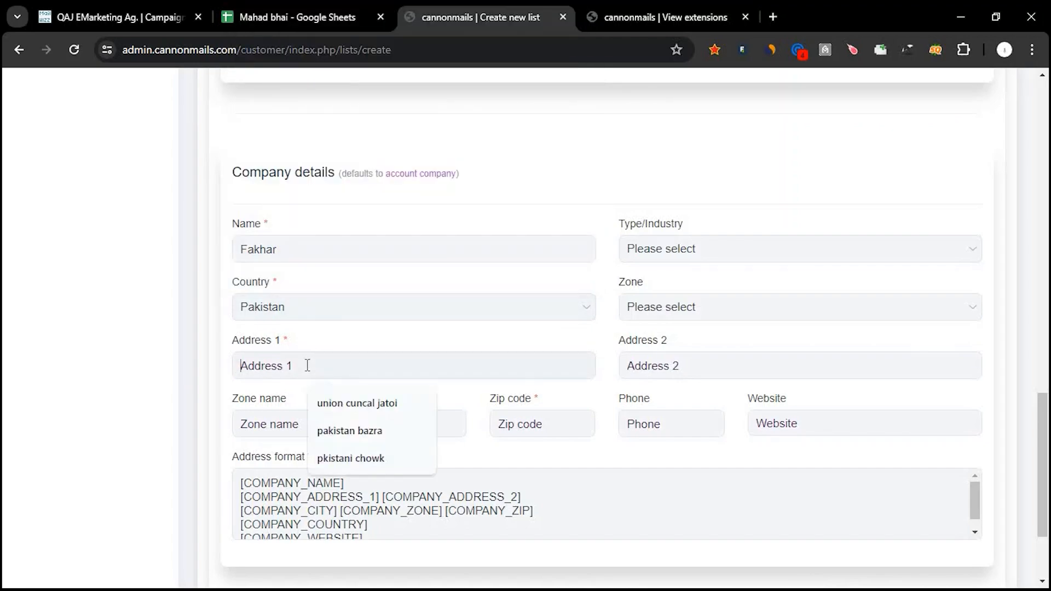
pyautogui.click(337, 458)
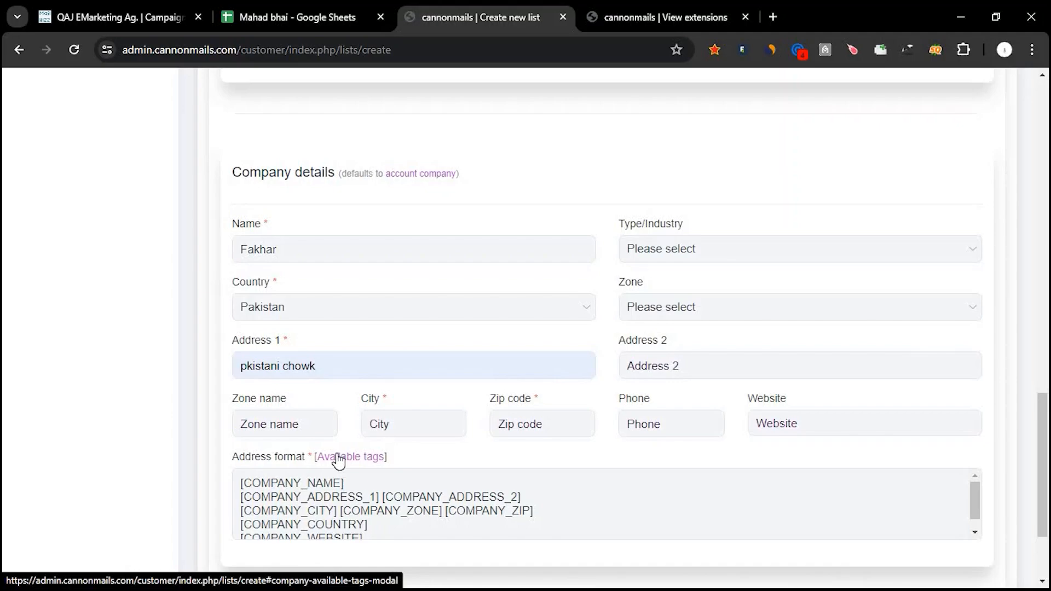
# Fill in the company's zone name, city and zip code from the previously used entries.
pyautogui.scroll(-1, 338, 458)
pyautogui.click(272, 378)
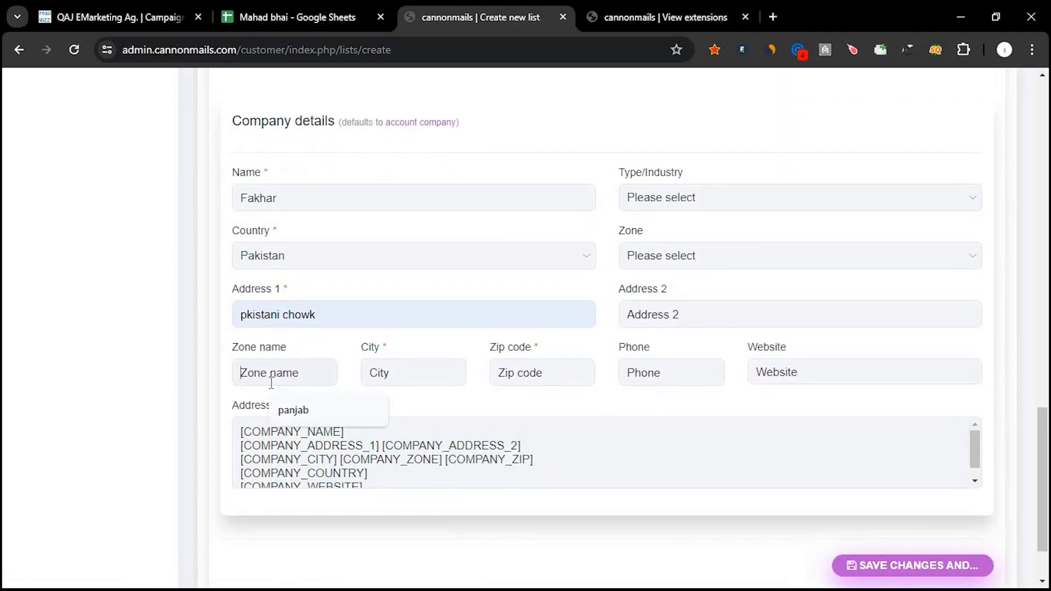
pyautogui.click(290, 409)
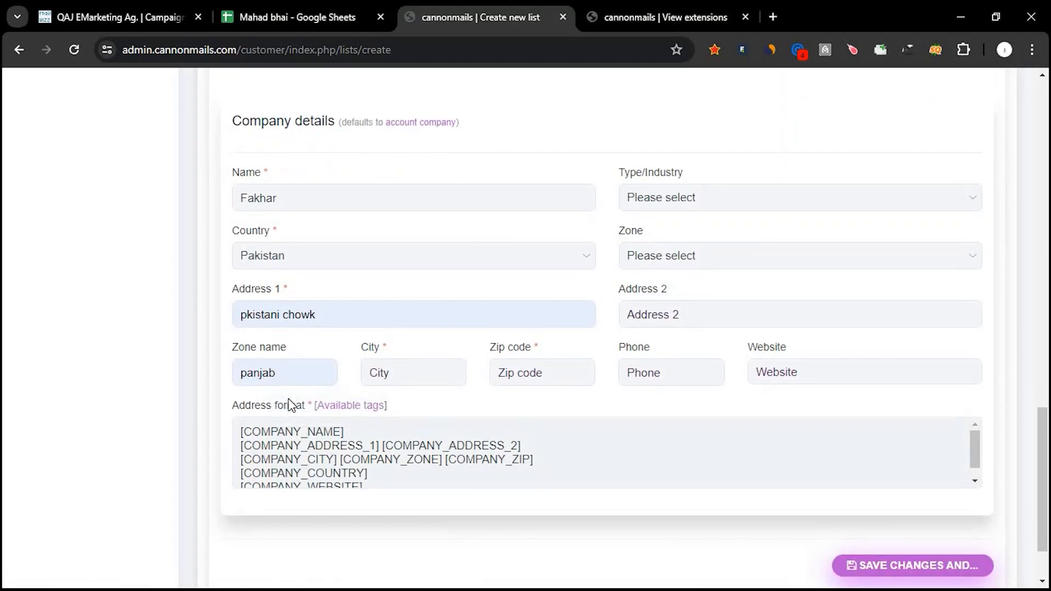
pyautogui.click(389, 368)
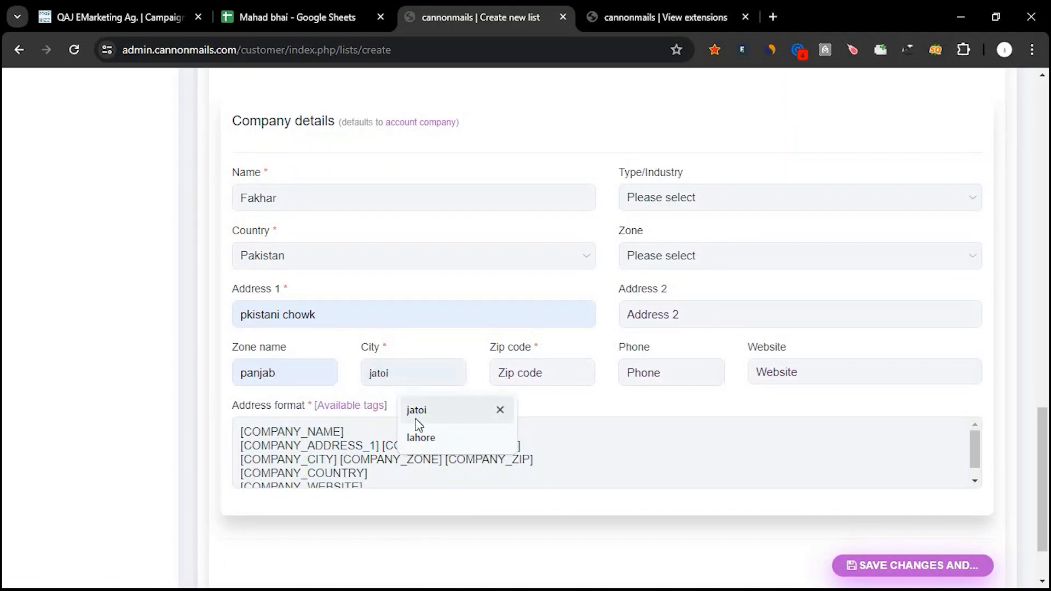
pyautogui.click(435, 430)
pyautogui.click(499, 373)
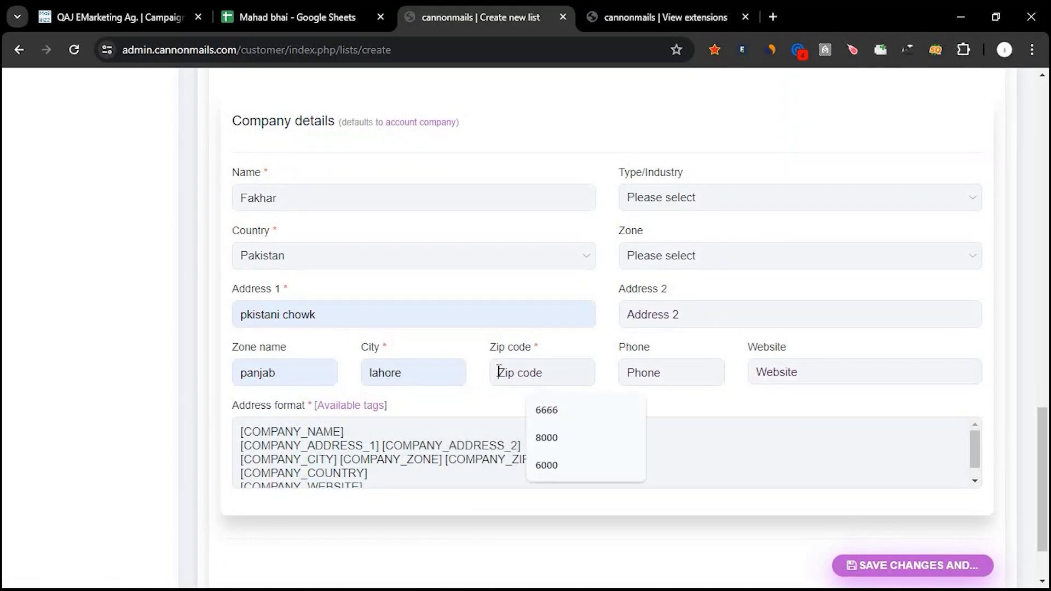
pyautogui.click(581, 436)
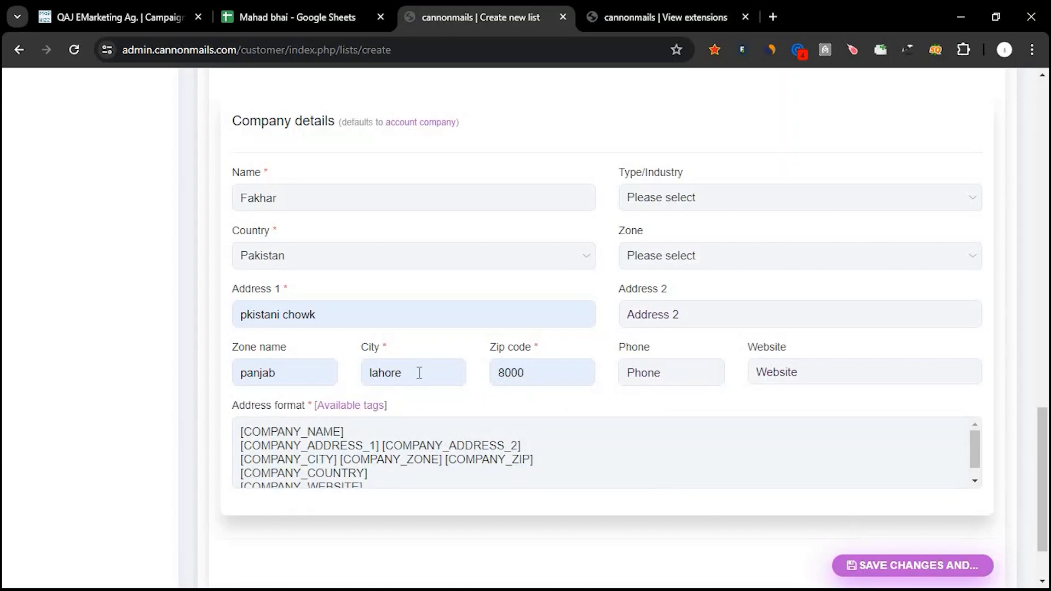
# Copy the required tags [COMPANY_NAME], [COMPANY_ADDRESS_1] and [COMPANY_CITY] one by one from the available address tags.
pyautogui.click(343, 406)
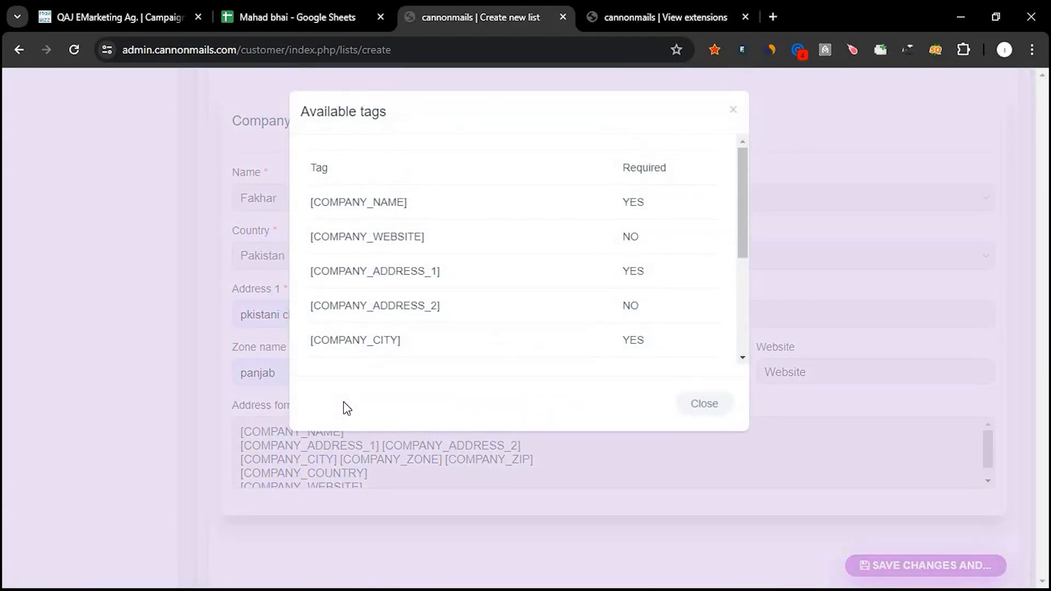
pyautogui.moveTo(413, 204); pyautogui.dragTo(309, 208)
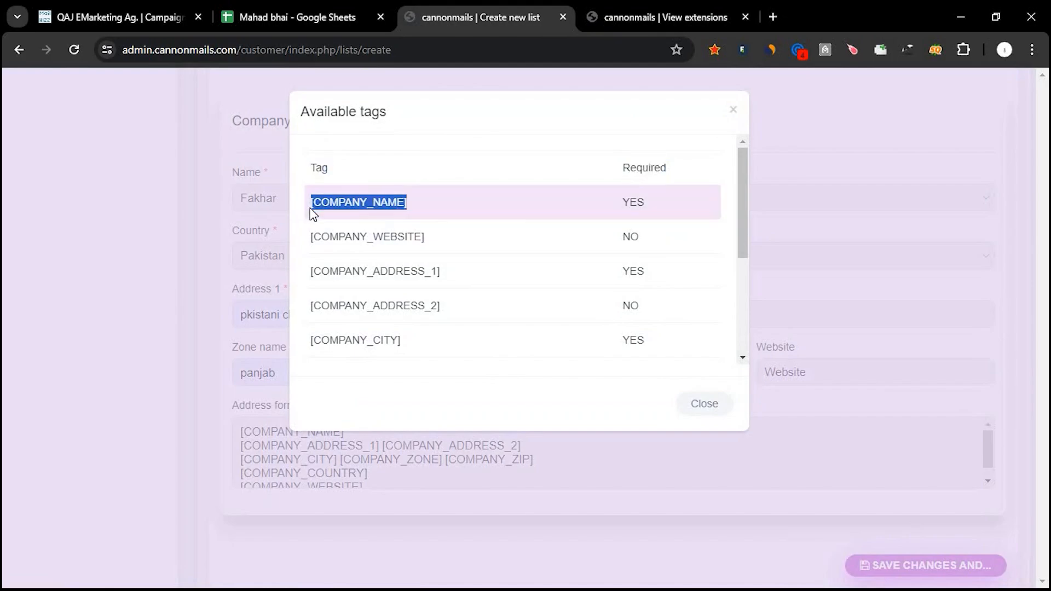
pyautogui.scroll(-2, 491, 254)
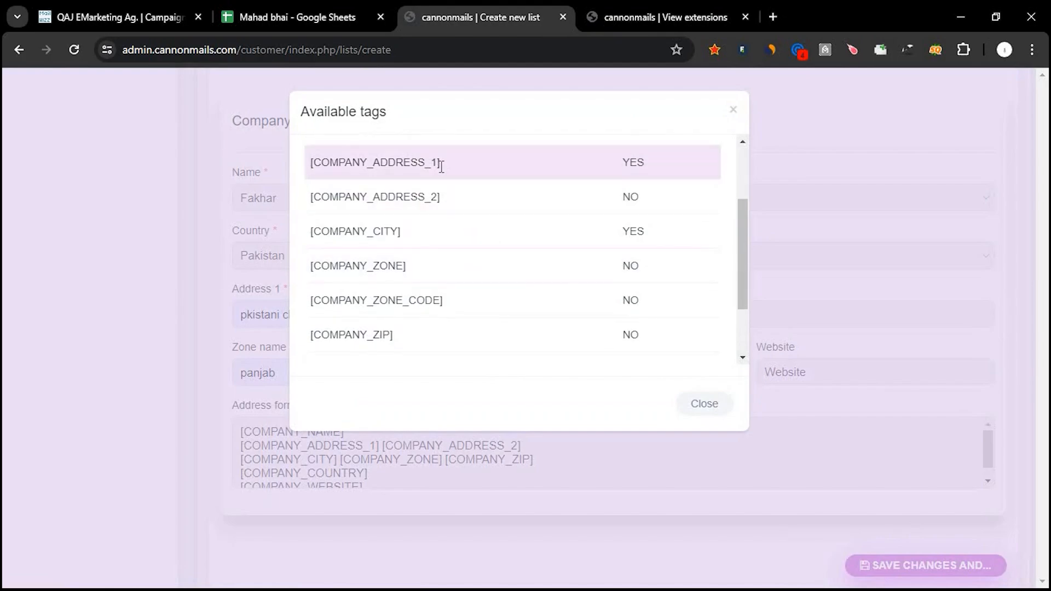
pyautogui.moveTo(439, 163); pyautogui.dragTo(314, 178)
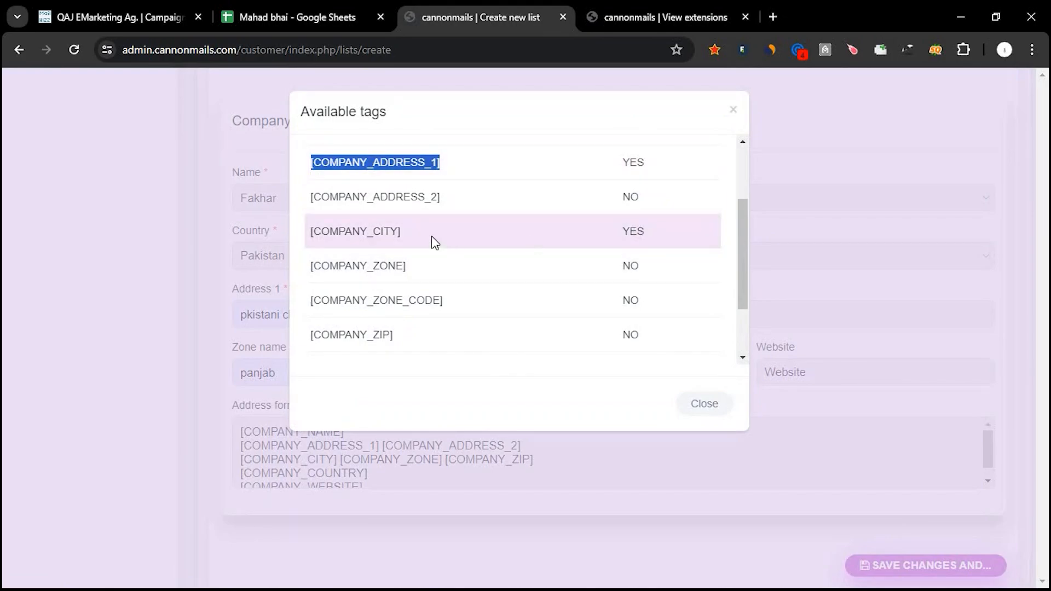
pyautogui.moveTo(403, 233); pyautogui.dragTo(310, 234)
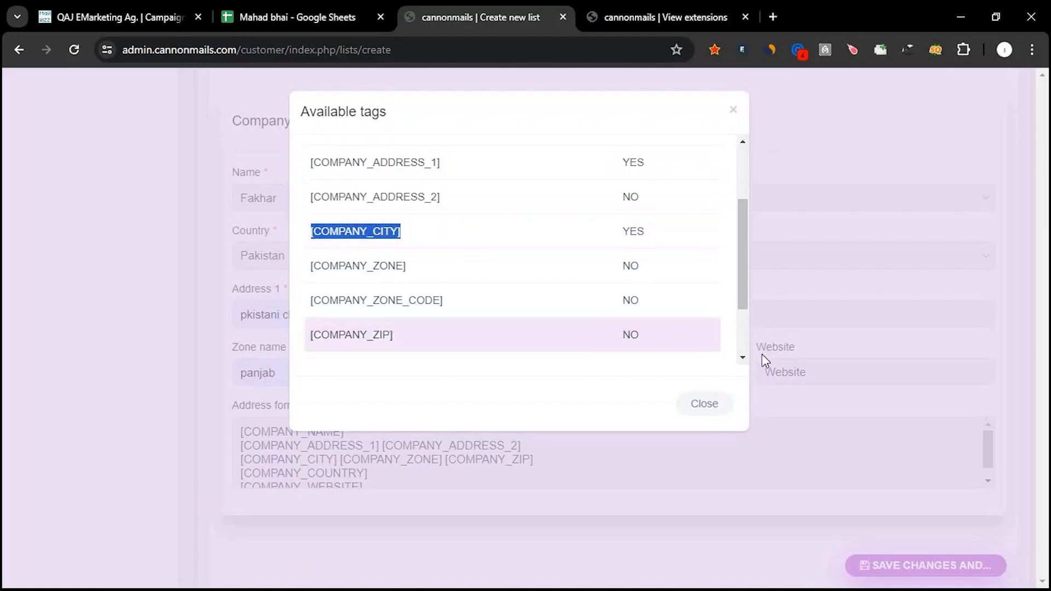
pyautogui.click(718, 406)
# Replace the whole address format with [COMPANY_NAME][COMPANY_ADDRESS_1][COMPANY_CITY] from the clipboard history.
pyautogui.click(460, 436)
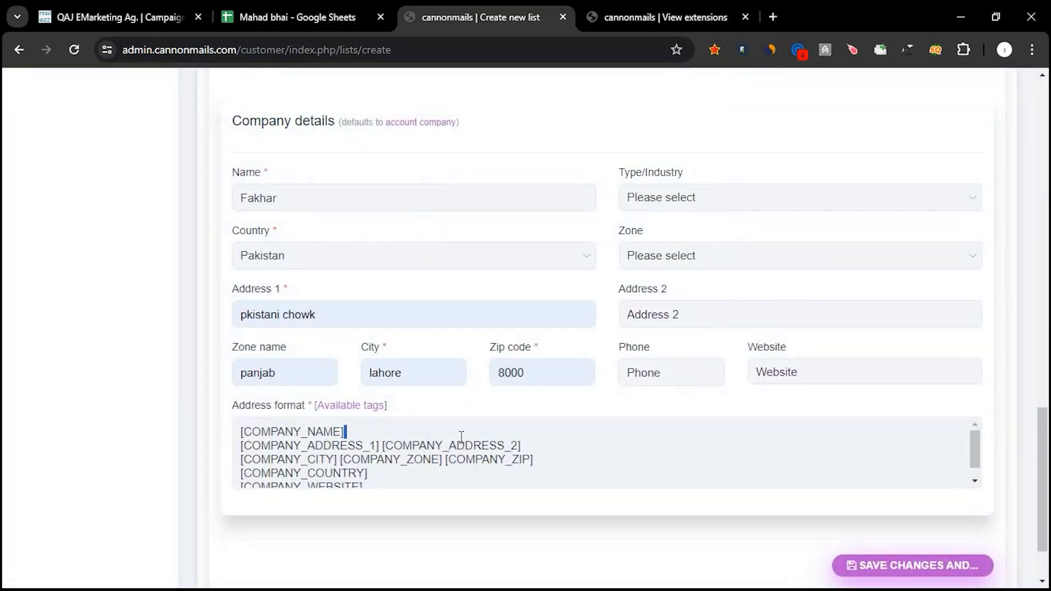
pyautogui.hotkey('shift', 'Home')
pyautogui.press('super+c')
pyautogui.hotkey('ctrl', 'a')
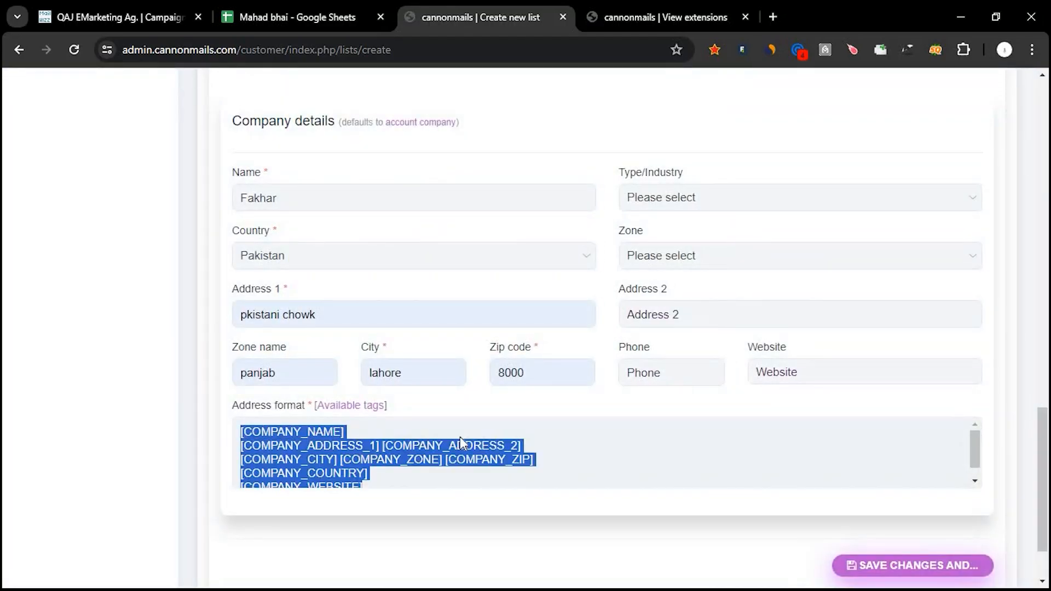
pyautogui.press('super+v')
pyautogui.click(370, 293)
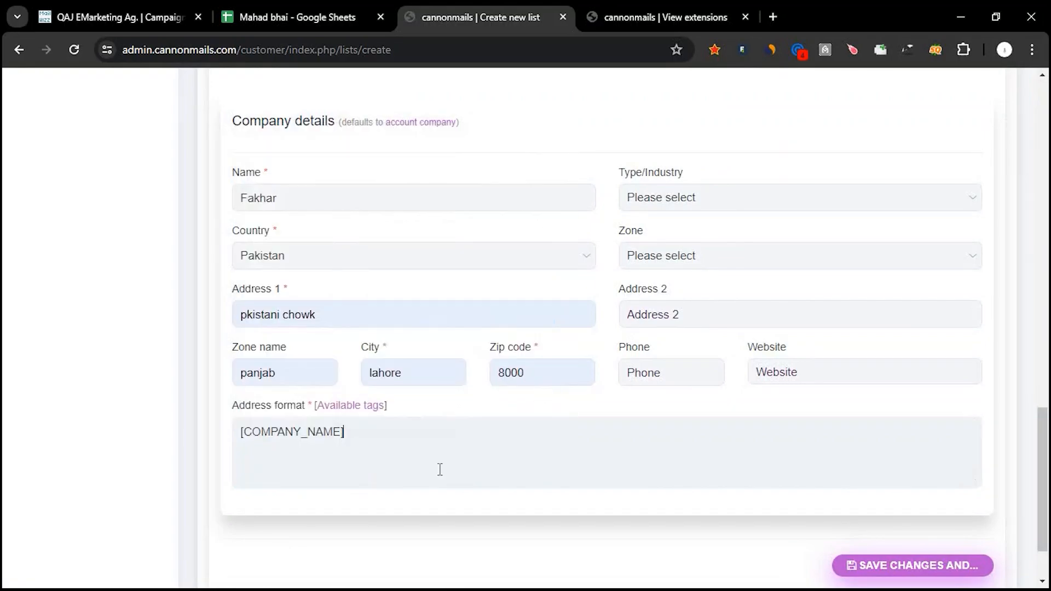
pyautogui.press('super+v')
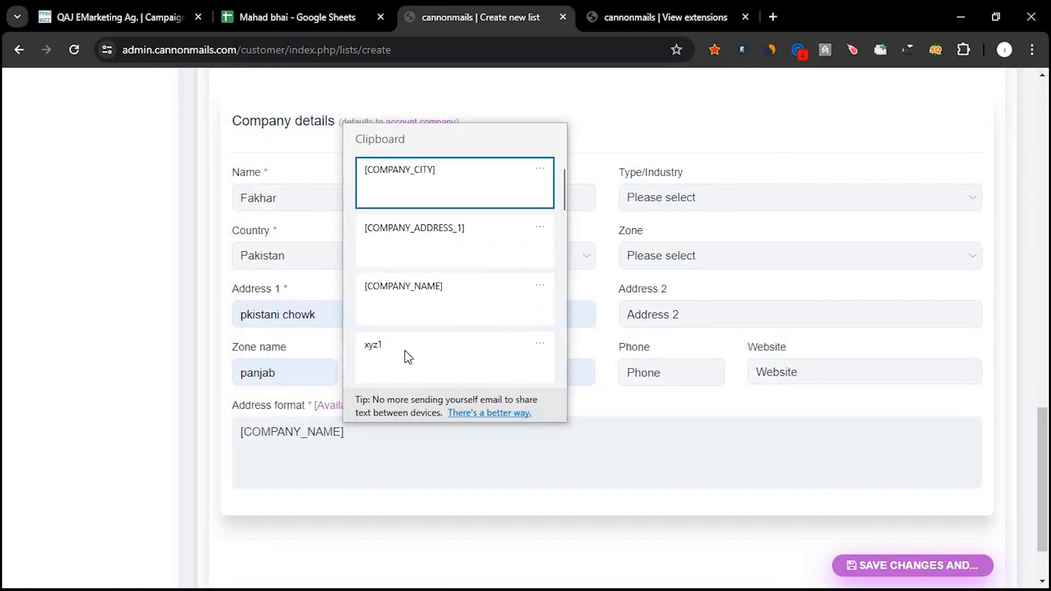
pyautogui.click(418, 241)
pyautogui.press('super+v')
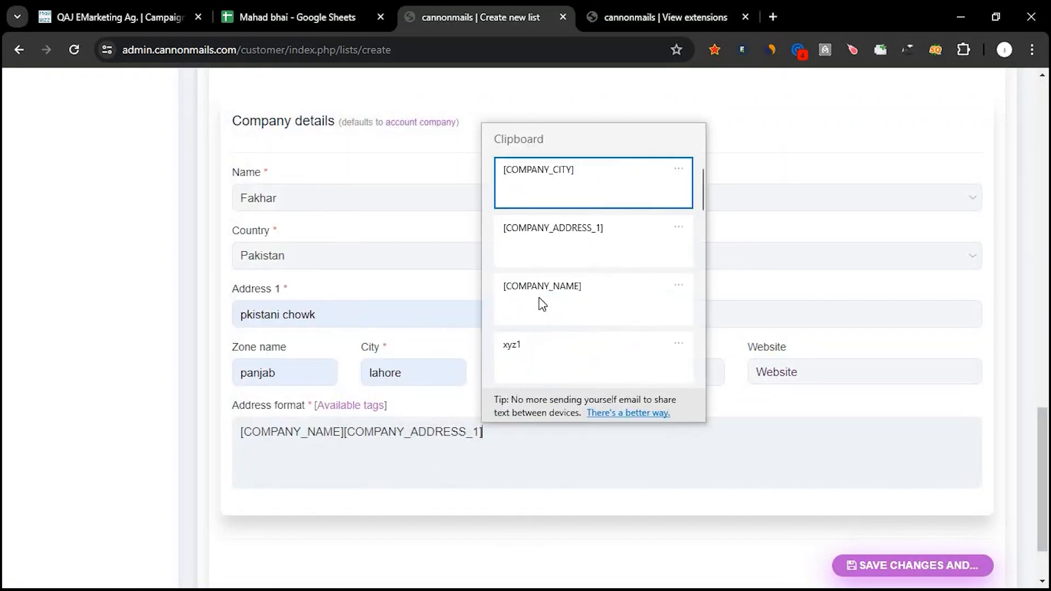
pyautogui.click(562, 190)
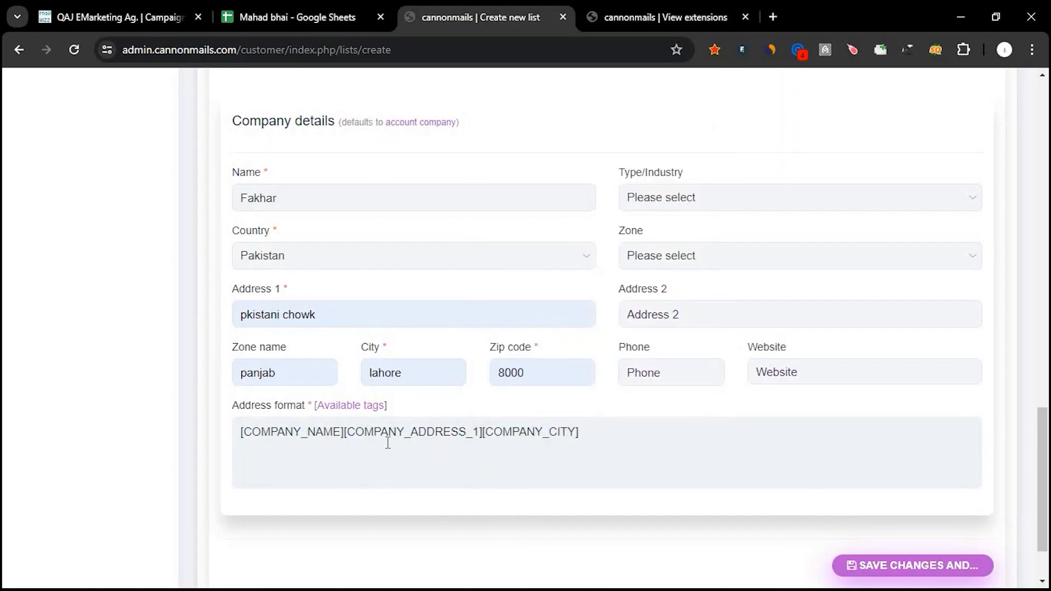
# Save the new list with the stay-on-page option, decline storing the address in the browser, and return to the lists overview.
pyautogui.moveTo(865, 572)
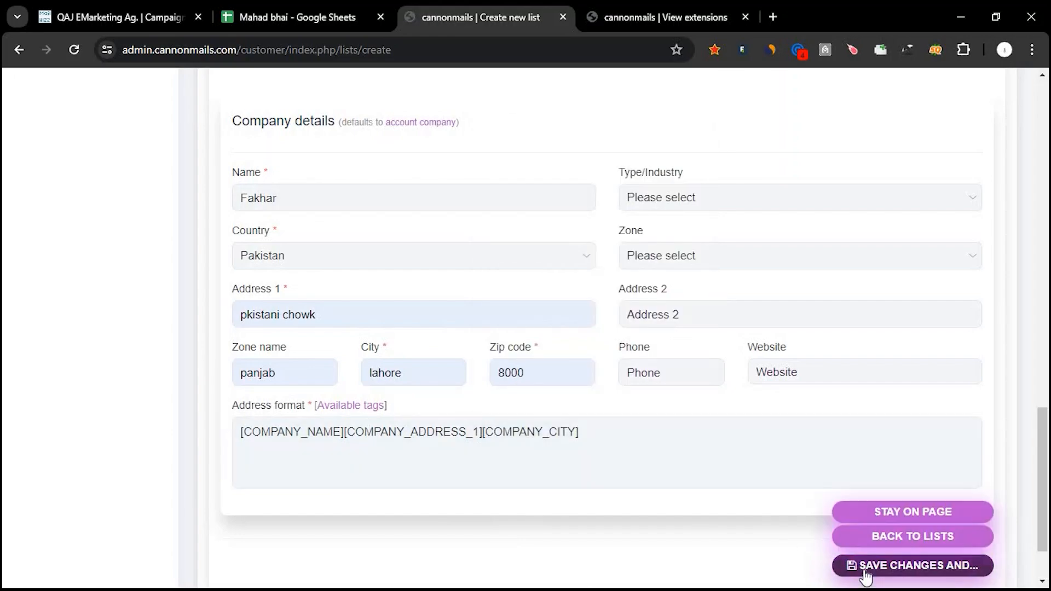
pyautogui.click(885, 517)
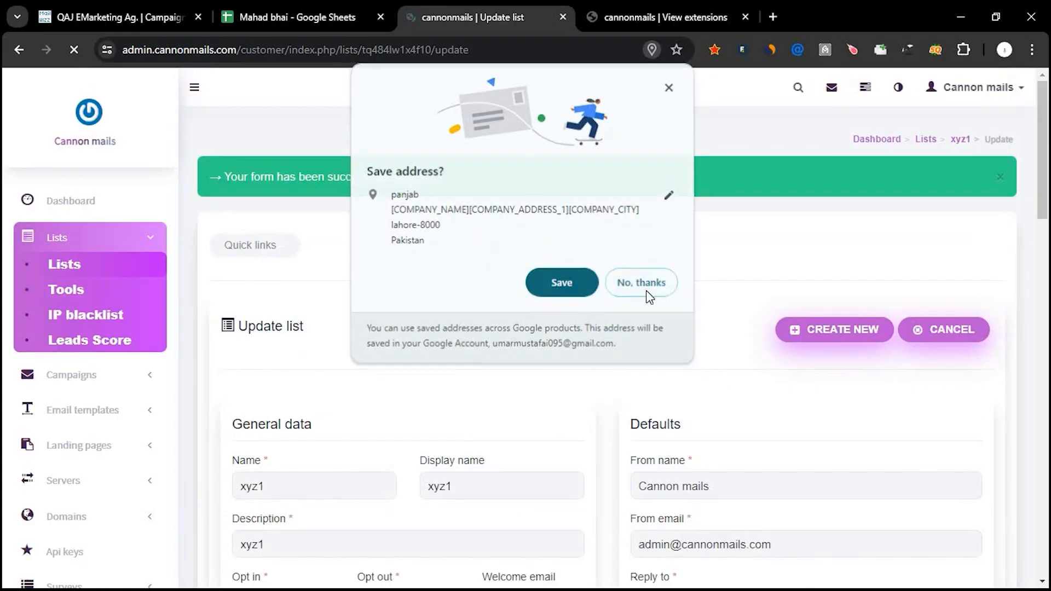
pyautogui.click(648, 296)
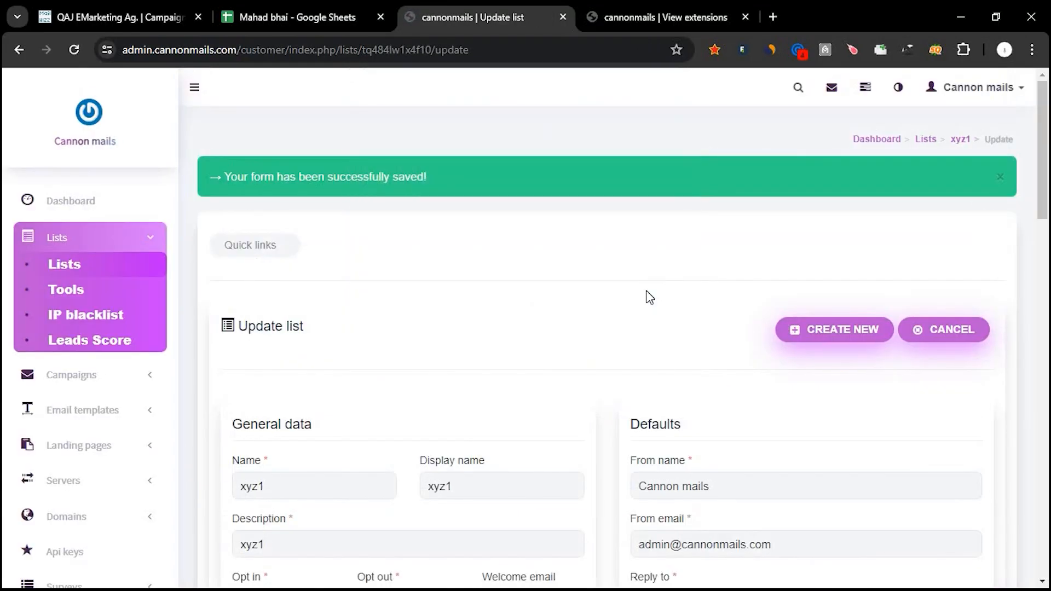
pyautogui.click(921, 142)
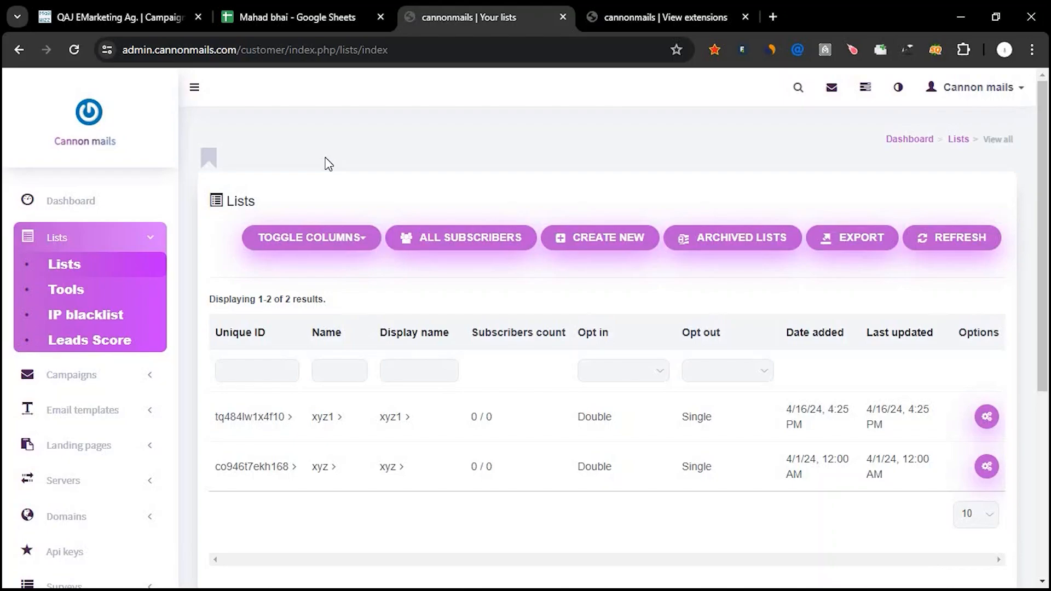
# Switch to Google Sheets and examine the FNAME and email columns of the contact data on Sheet12.
pyautogui.click(278, 16)
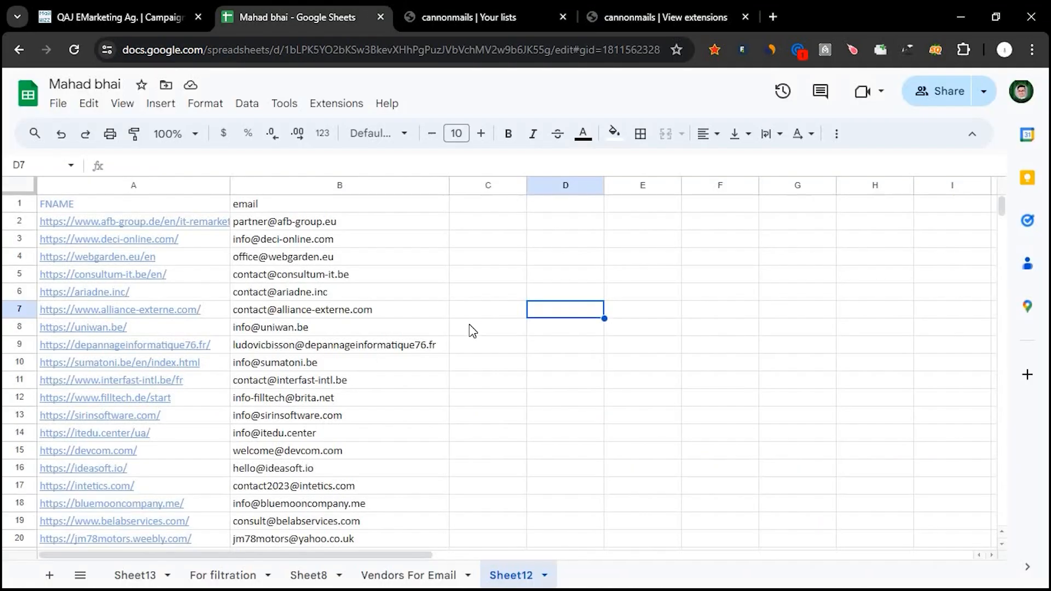
pyautogui.click(471, 328)
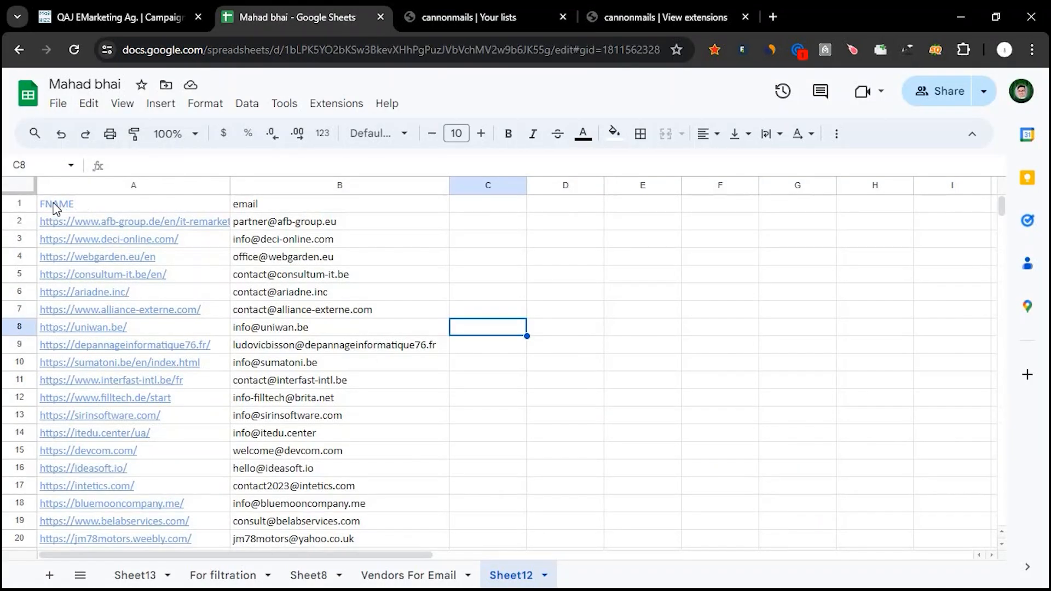
pyautogui.doubleClick(82, 204)
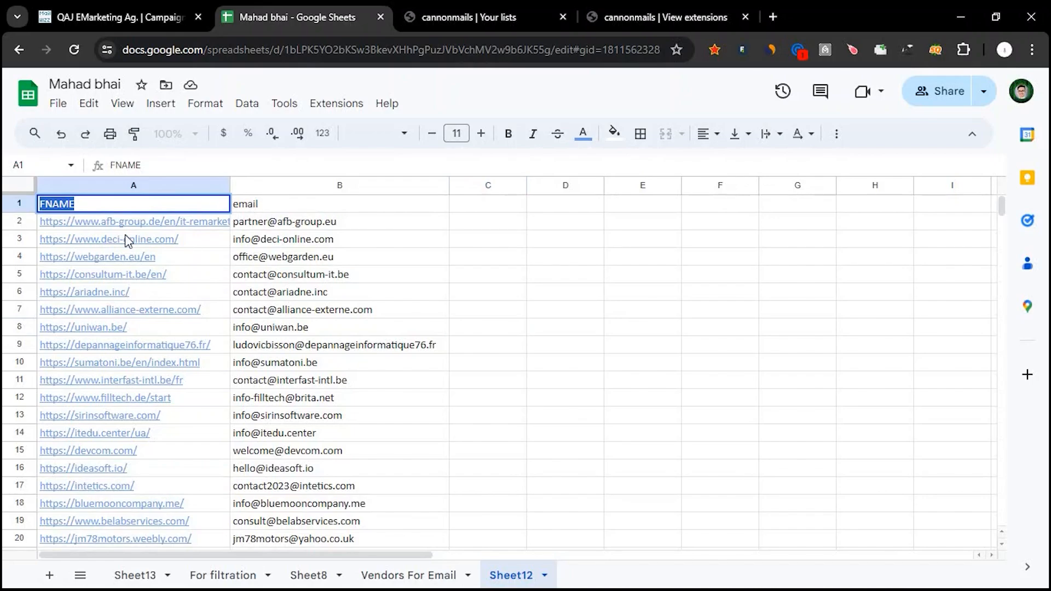
pyautogui.moveTo(117, 368)
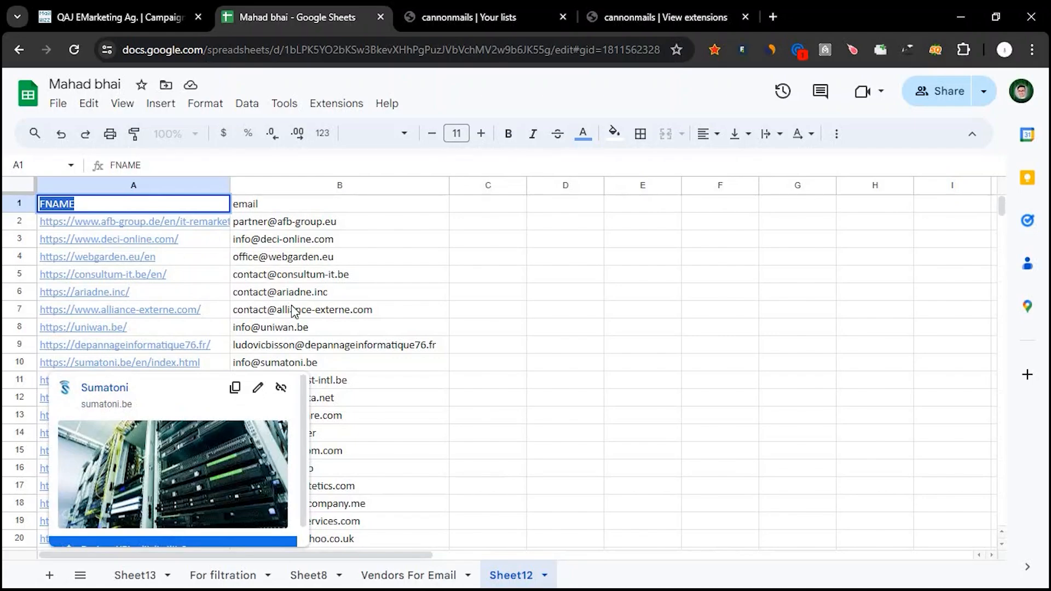
pyautogui.click(475, 349)
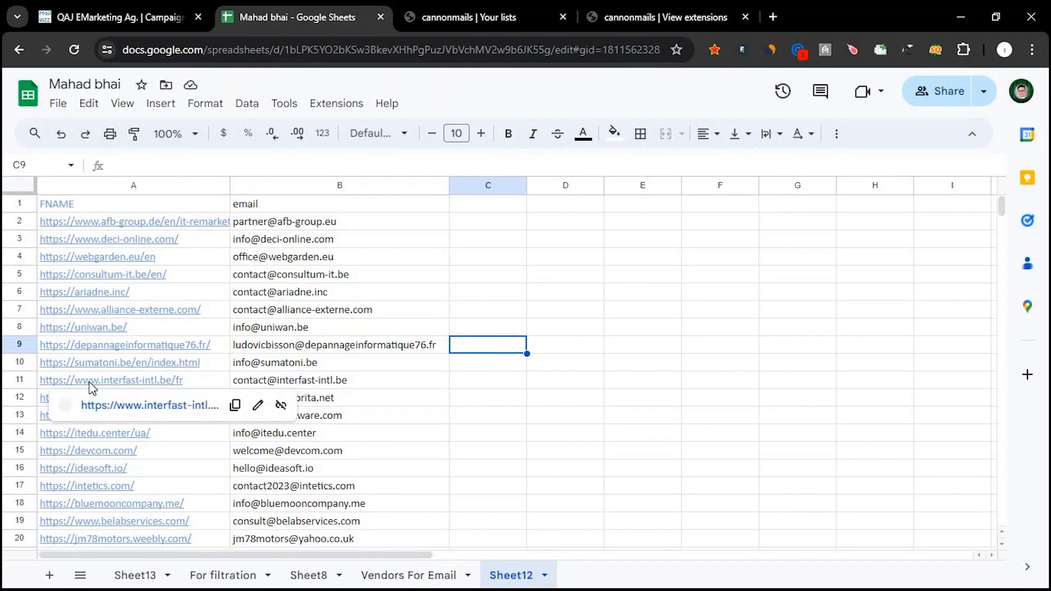
pyautogui.scroll(-2, 90, 387)
pyautogui.scroll(2, 348, 234)
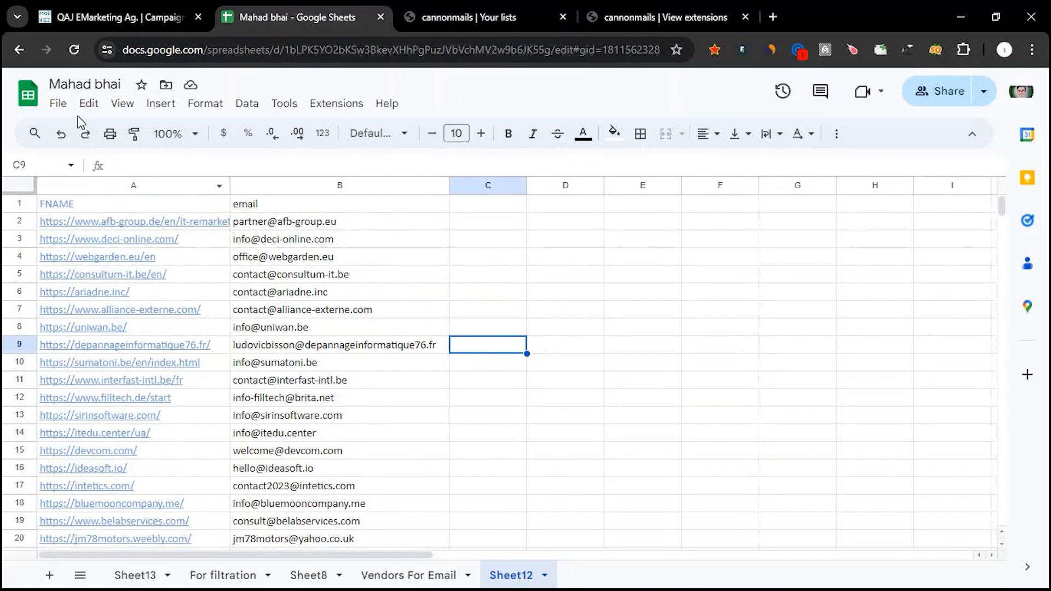
# Download Sheet12 as a Comma Separated Values (.csv) file.
pyautogui.click(58, 104)
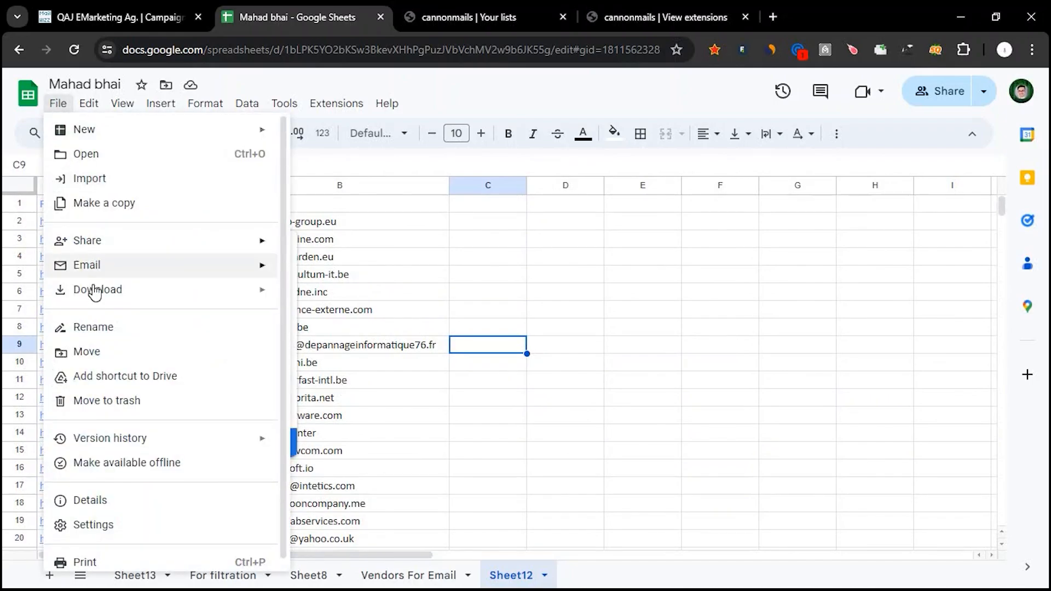
pyautogui.moveTo(96, 292)
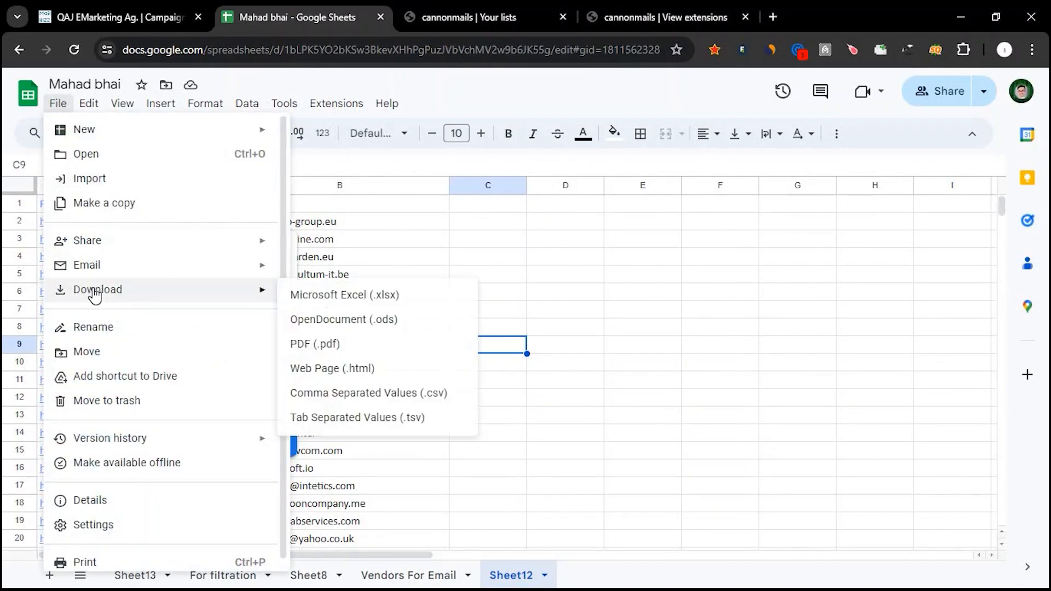
pyautogui.click(434, 394)
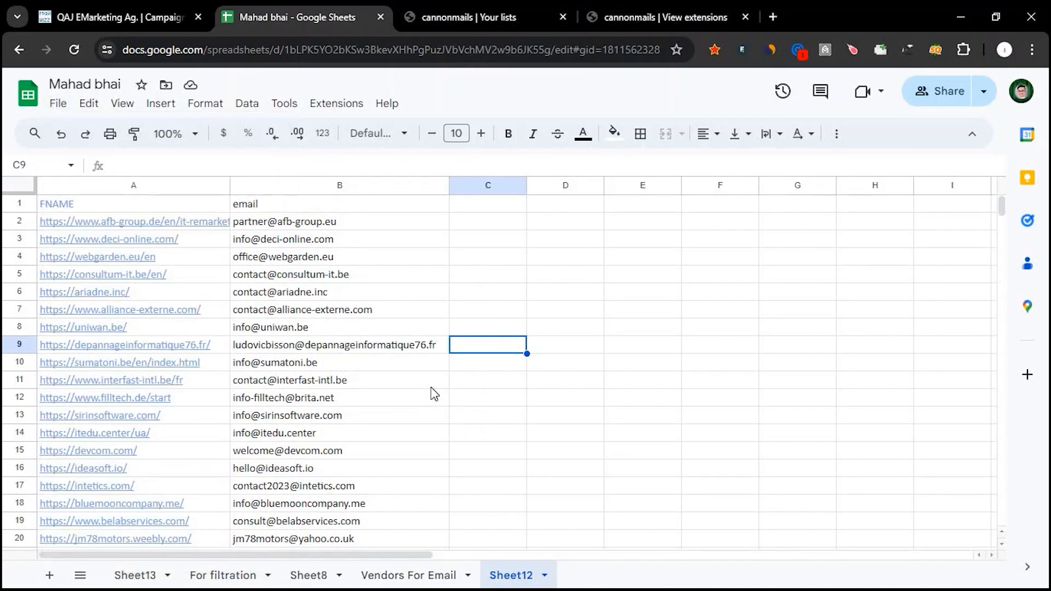
# In the email marketing dashboard, import the downloaded Sheet12 CSV file as subscribers of the xyz1 list and return to the lists overview.
pyautogui.click(442, 3)
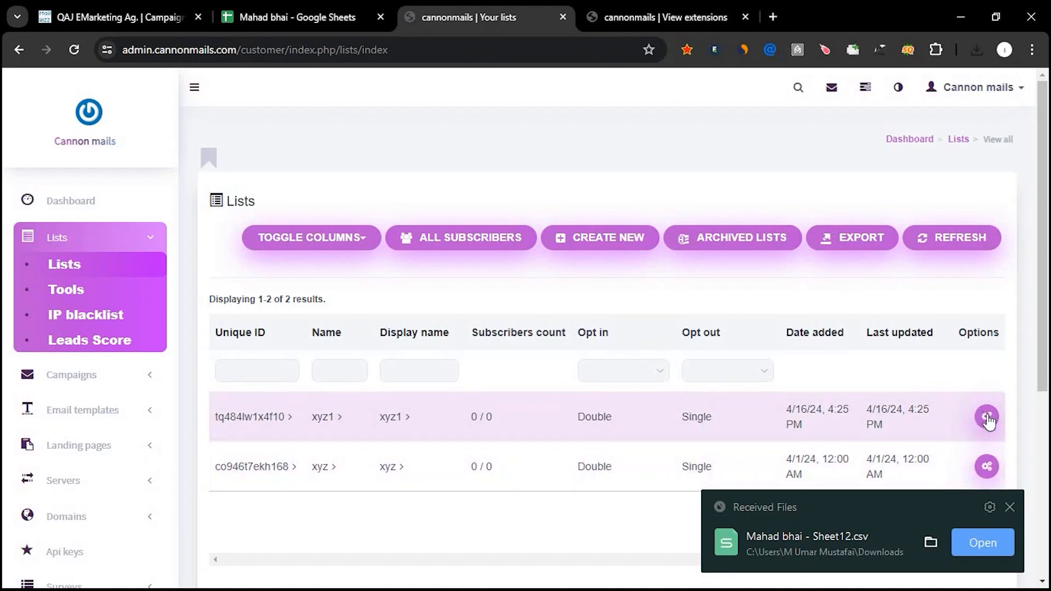
pyautogui.click(903, 416)
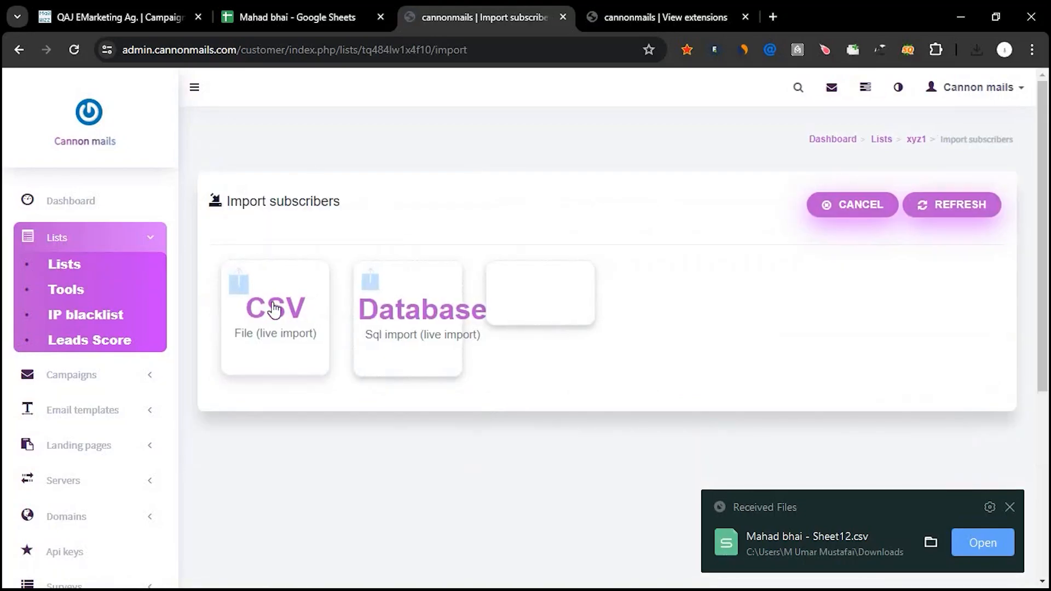
pyautogui.click(273, 309)
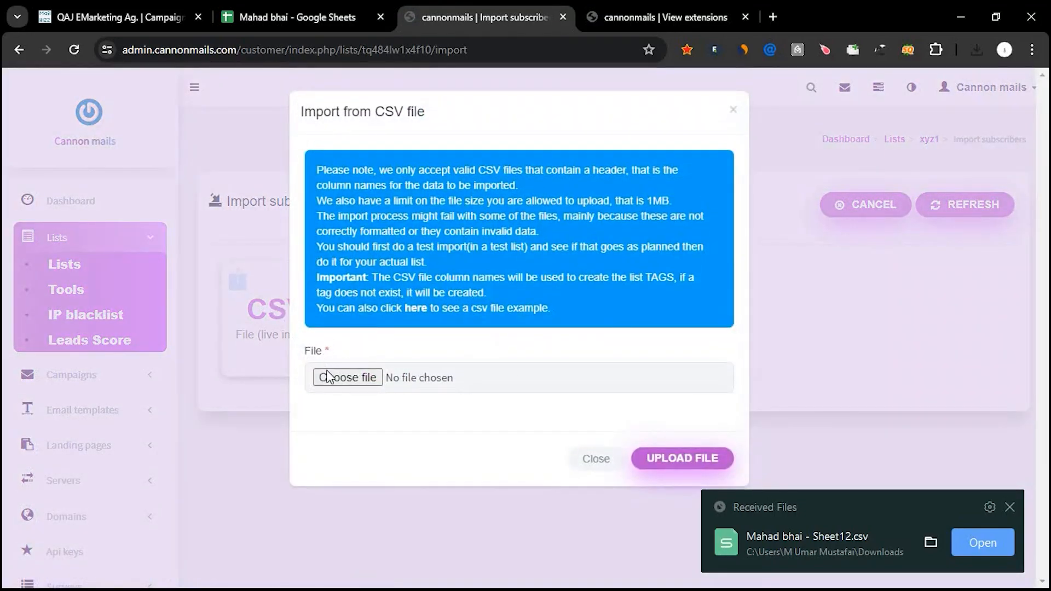
pyautogui.click(327, 377)
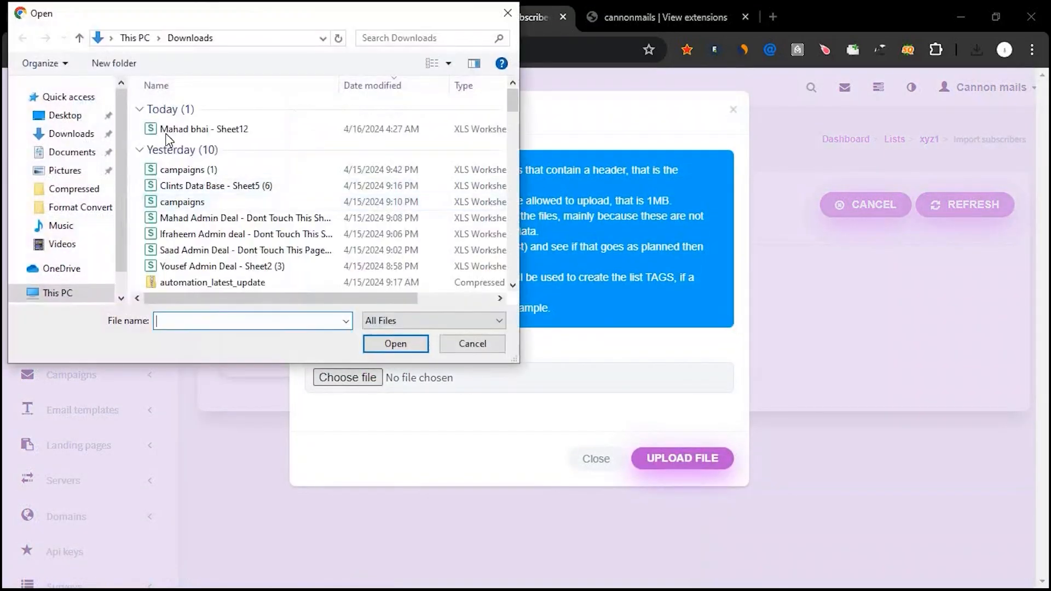
pyautogui.click(183, 130)
pyautogui.click(396, 344)
pyautogui.click(666, 465)
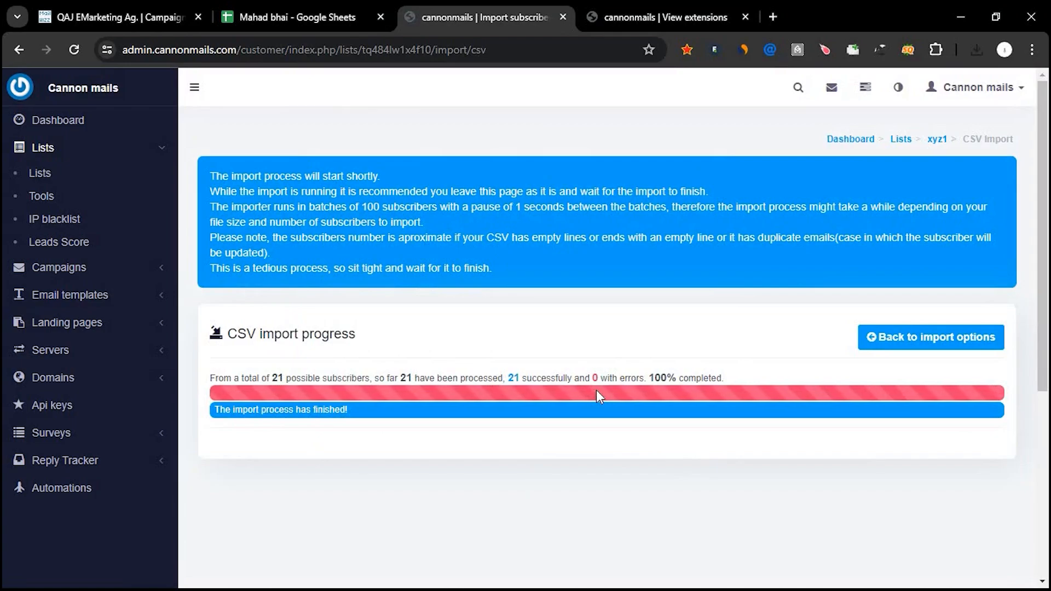
pyautogui.click(901, 140)
# Start a new campaign from the overview of all campaigns and name it "xyz 1".
pyautogui.scroll(-1, 596, 322)
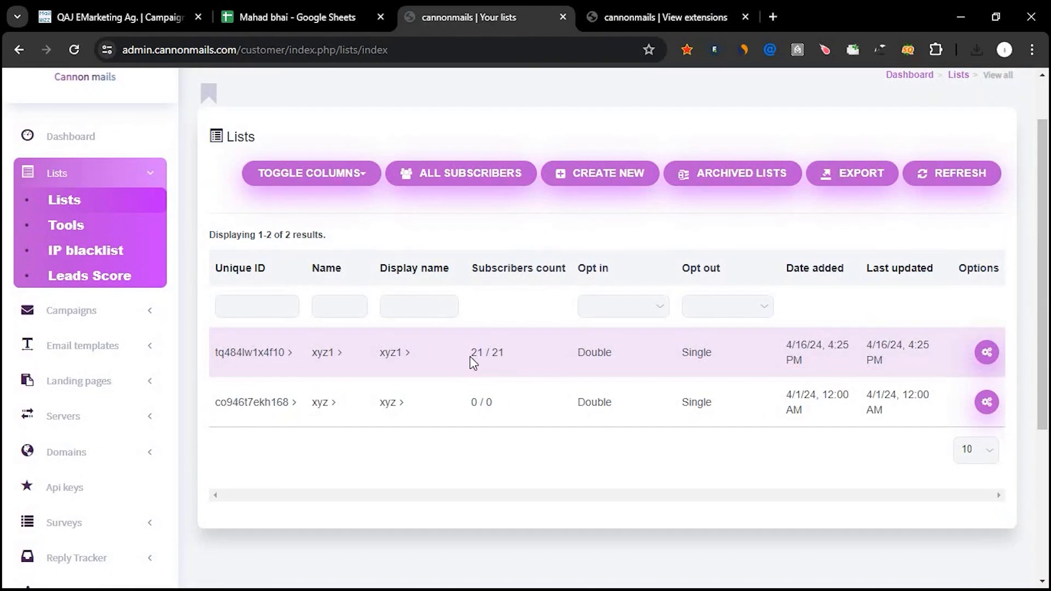
pyautogui.click(52, 310)
pyautogui.click(63, 236)
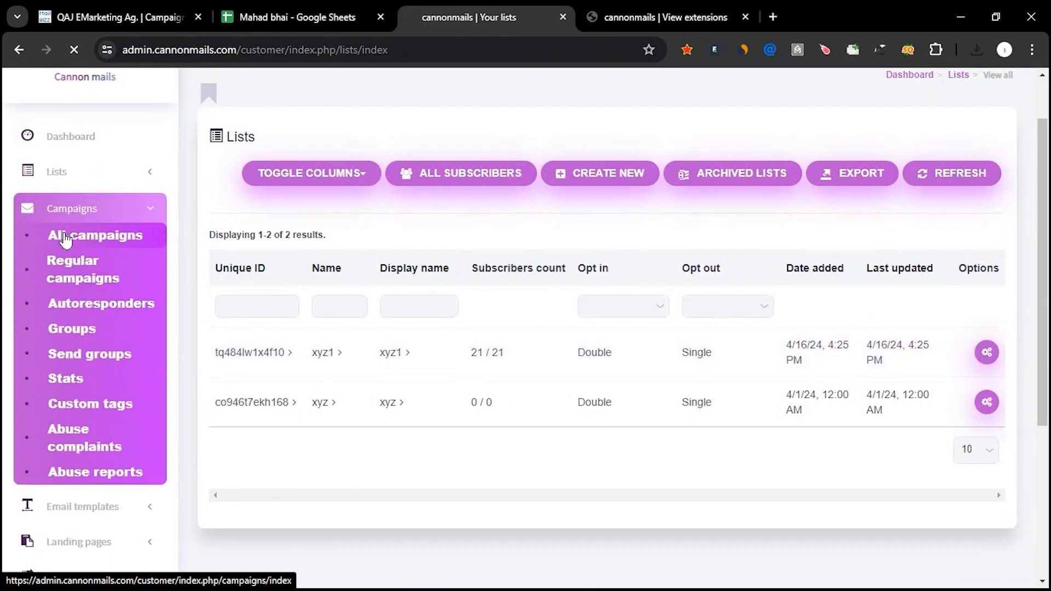
pyautogui.click(474, 214)
pyautogui.click(263, 290)
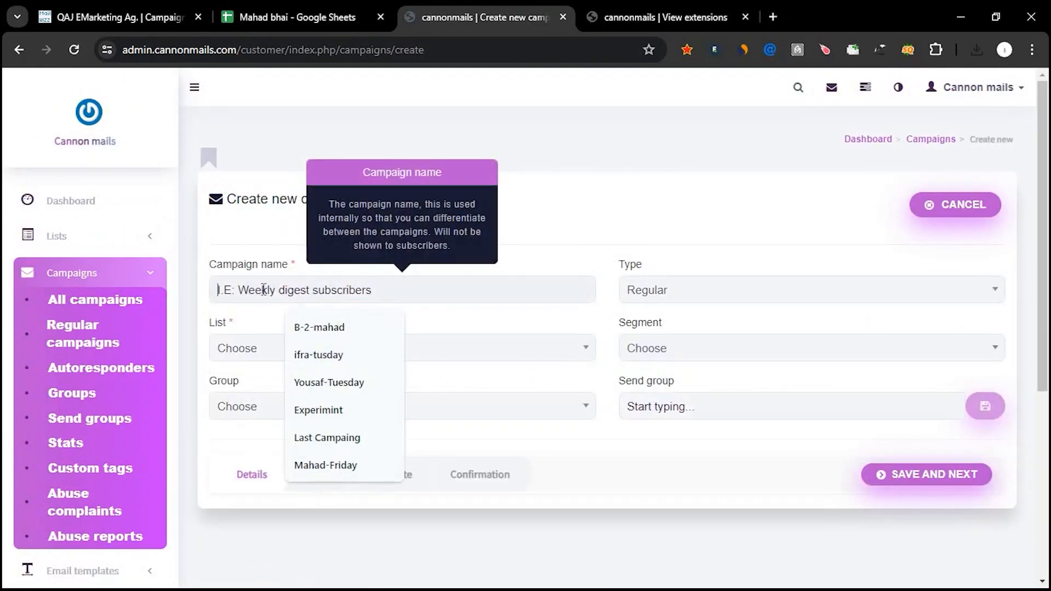
pyautogui.write('xyz 1')
pyautogui.click(290, 356)
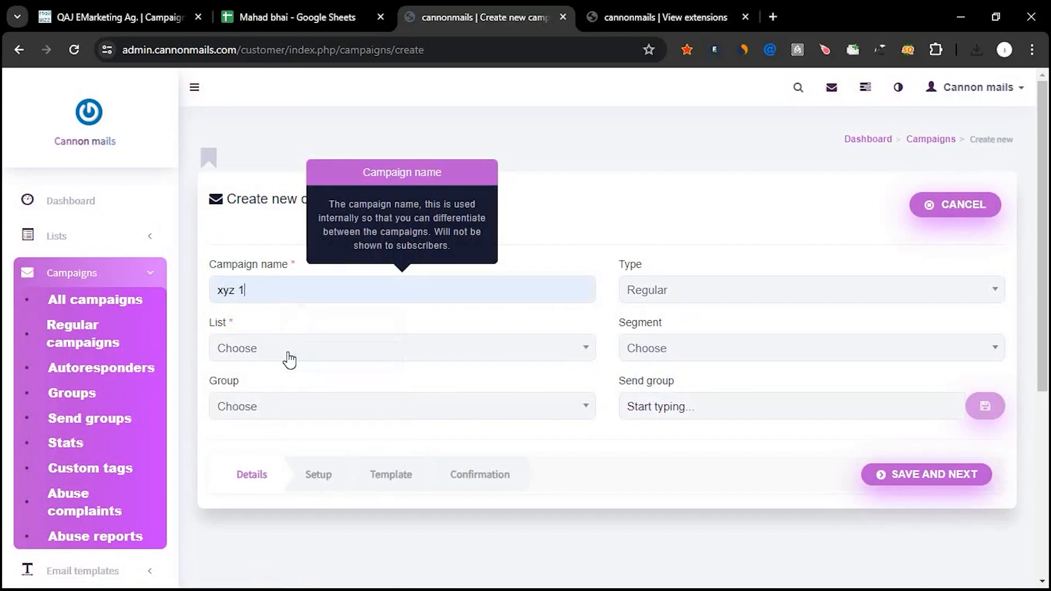
# Assign the xyz1 list to the campaign, then save and continue to the campaign setup.
pyautogui.click(289, 359)
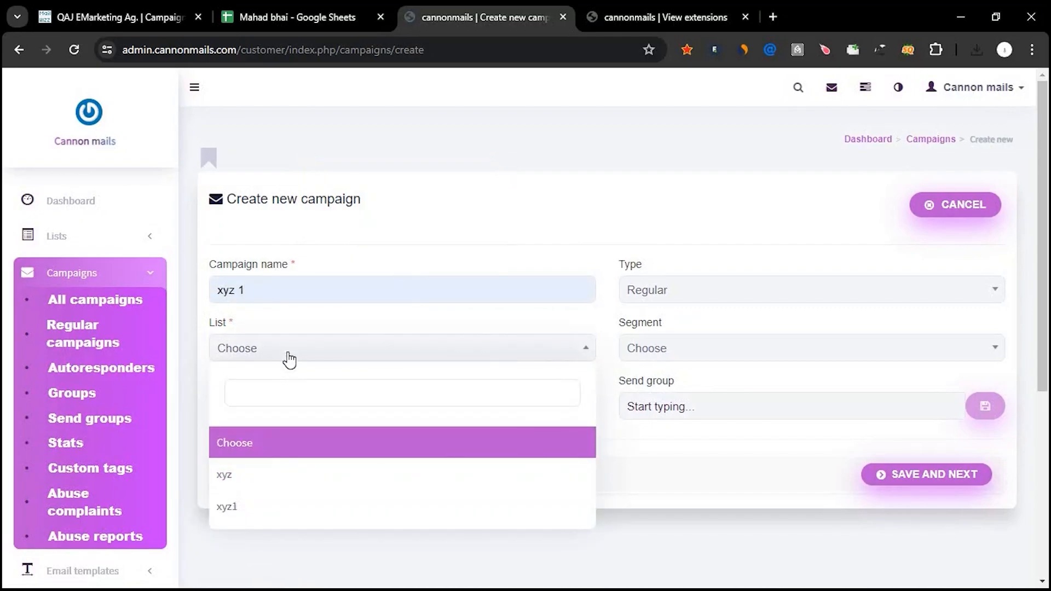
pyautogui.click(269, 503)
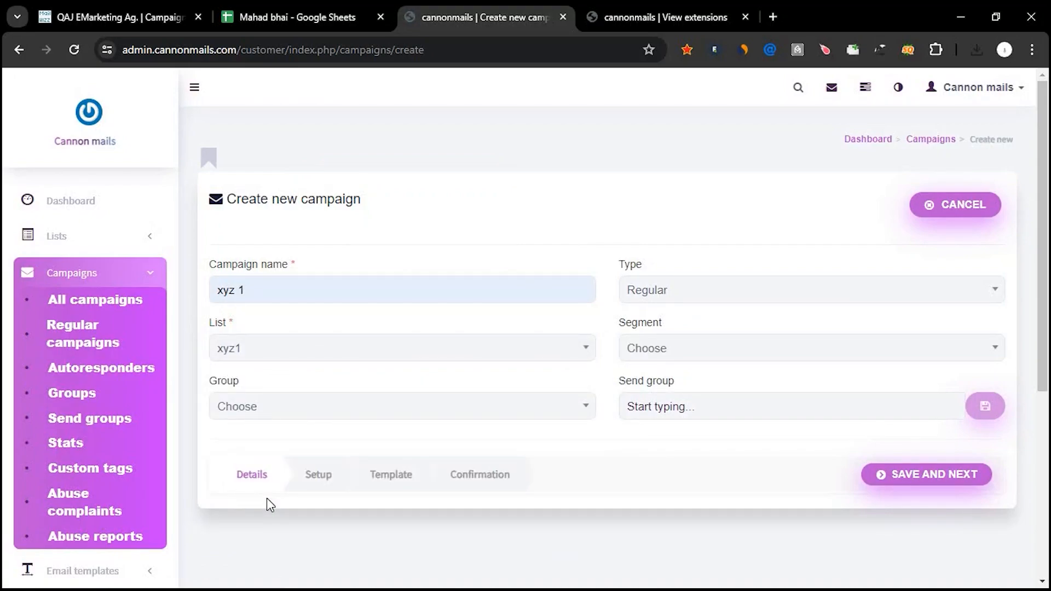
pyautogui.click(932, 479)
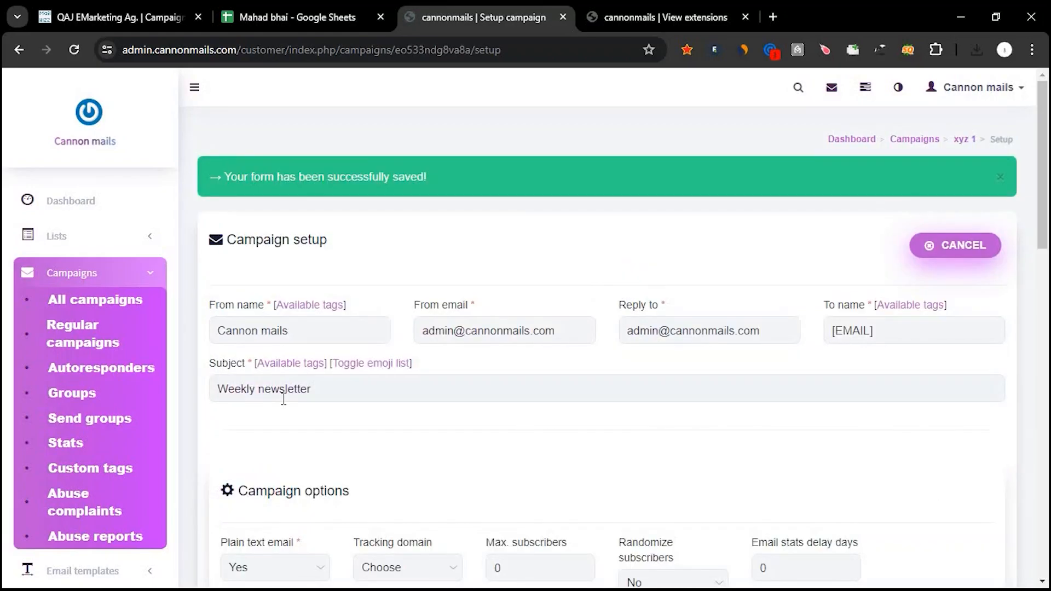
# Replace the campaign subject with the [RANDOM_CONTENT:a|b|c] tag copied from the subject's available tags.
pyautogui.click(283, 399)
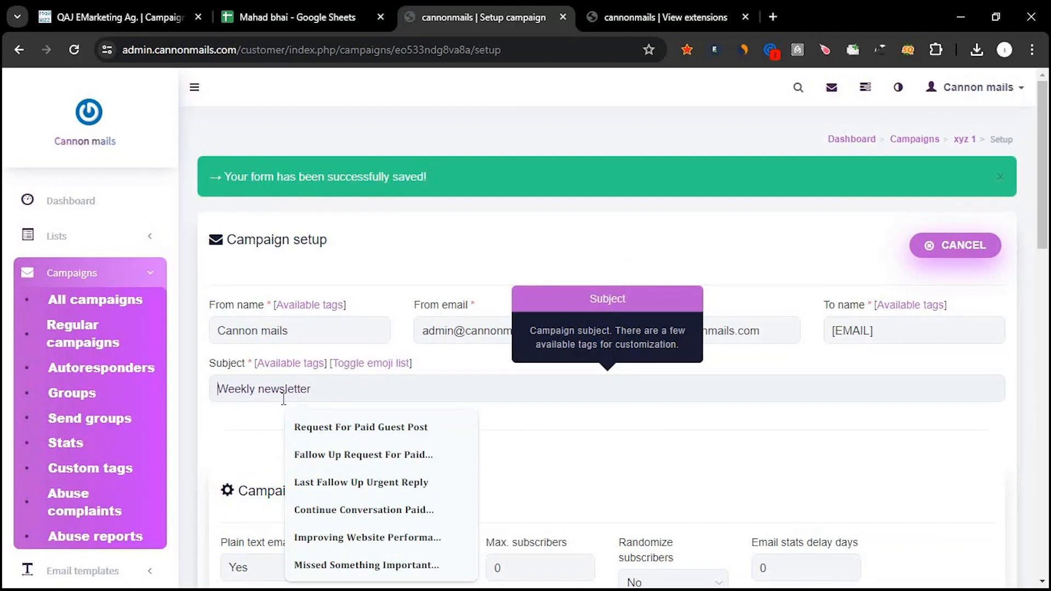
pyautogui.click(278, 369)
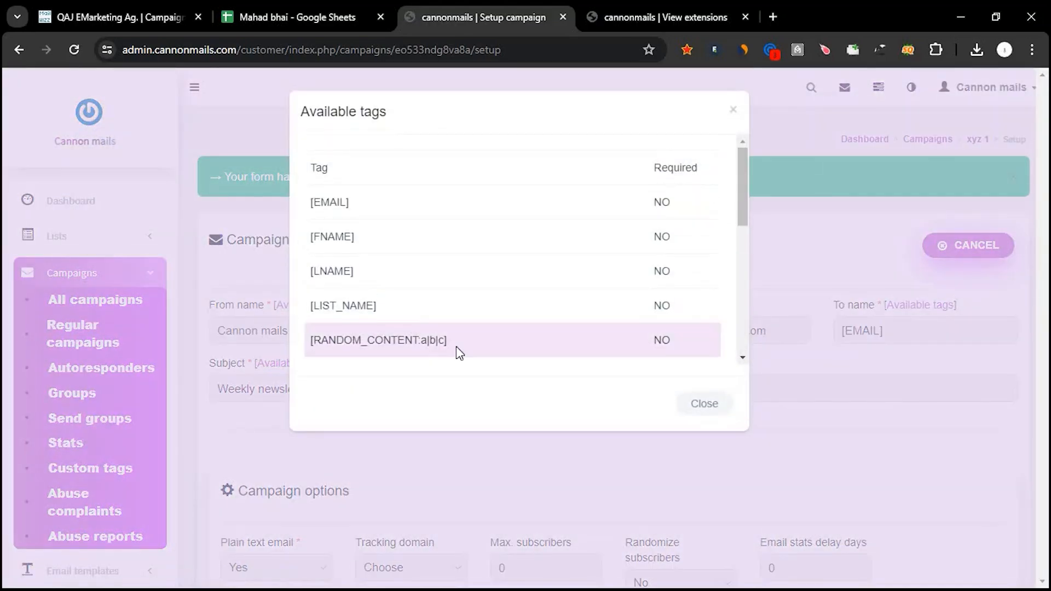
pyautogui.moveTo(458, 350); pyautogui.dragTo(307, 353)
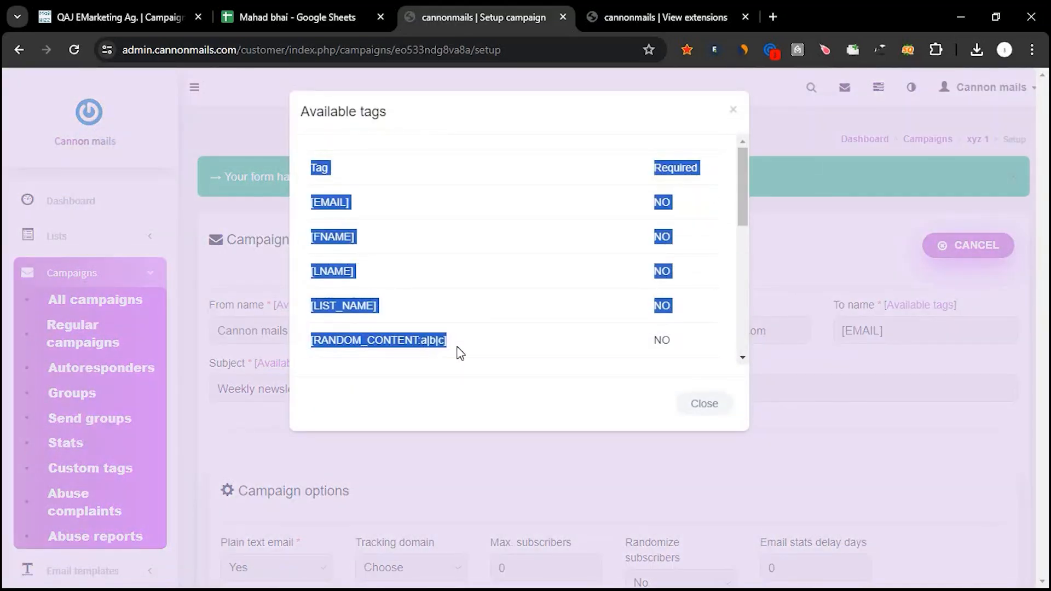
pyautogui.moveTo(449, 344); pyautogui.dragTo(312, 343)
pyautogui.hotkey('ctrl', 'c')
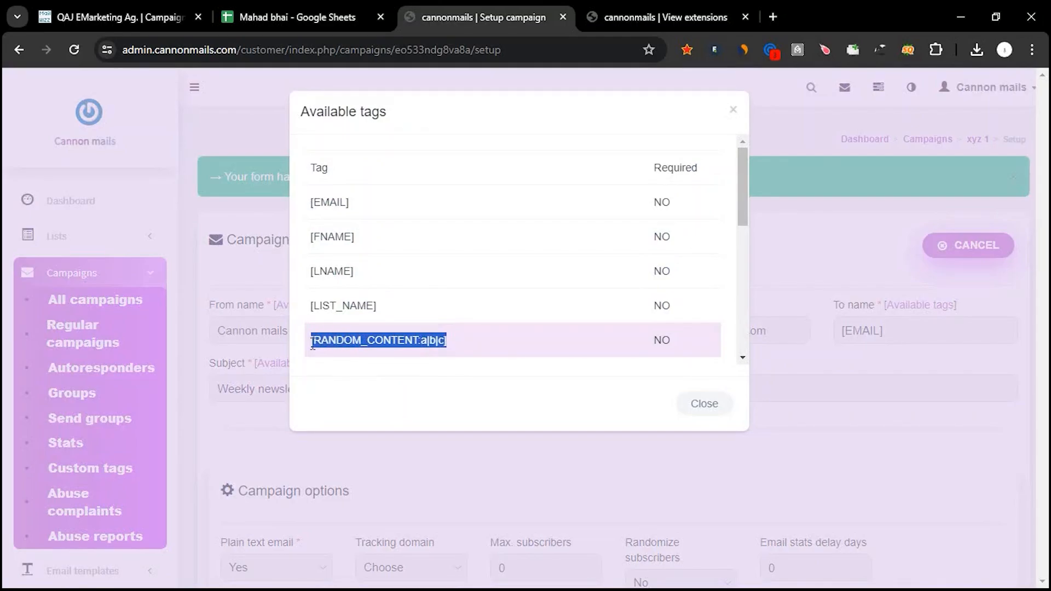
pyautogui.click(702, 409)
pyautogui.click(335, 398)
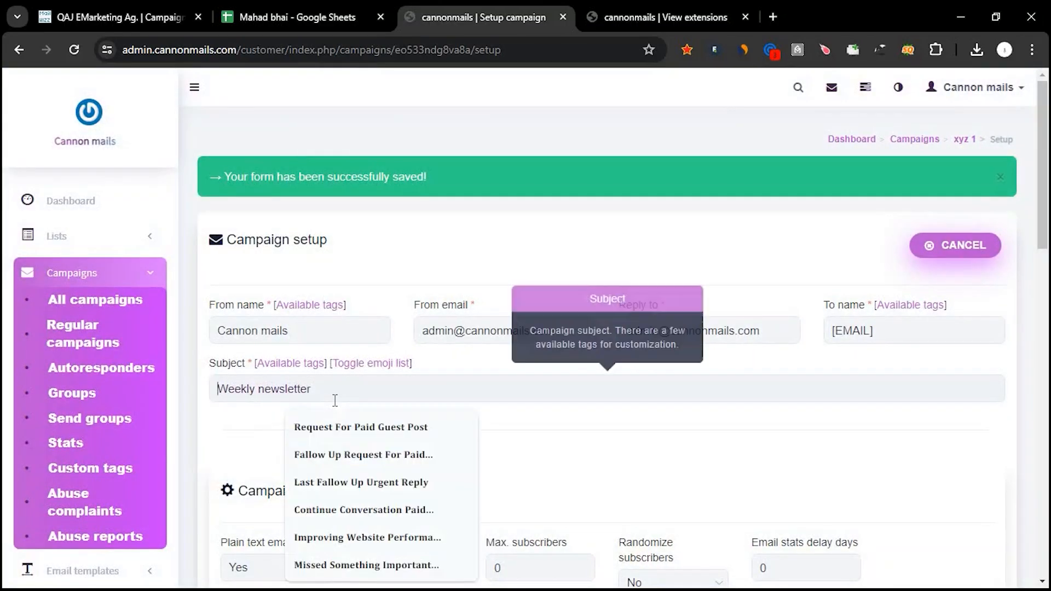
pyautogui.hotkey('ctrl', 'a')
pyautogui.hotkey('ctrl', 'v')
# Replace option a in the subject's random content tag with "Freelance SEO Expert" from the clipboard history.
pyautogui.doubleClick(340, 393)
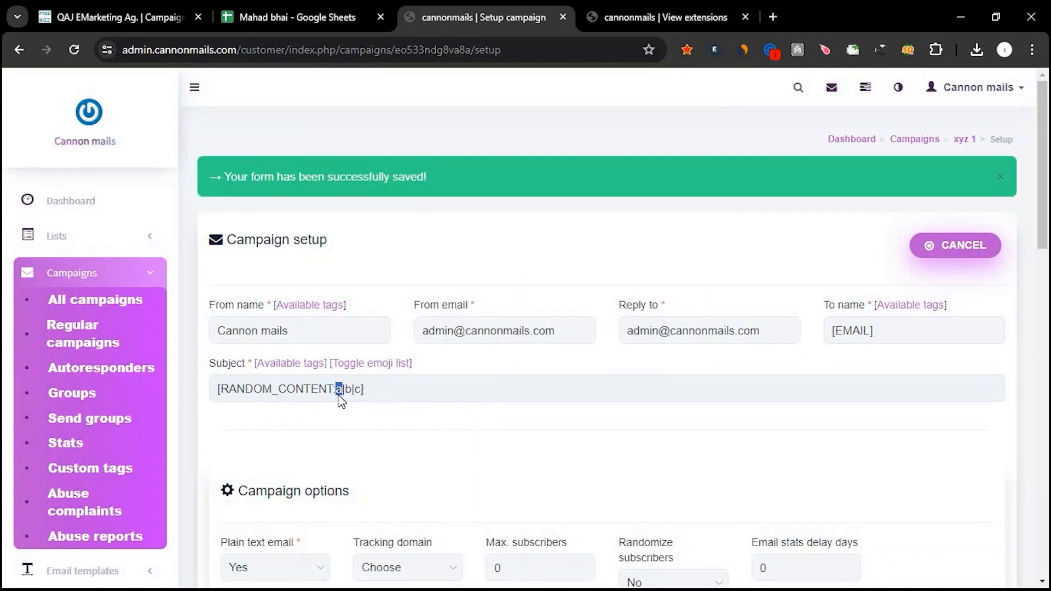
pyautogui.press('super+v')
pyautogui.scroll(-4, 406, 258)
pyautogui.scroll(-3, 406, 259)
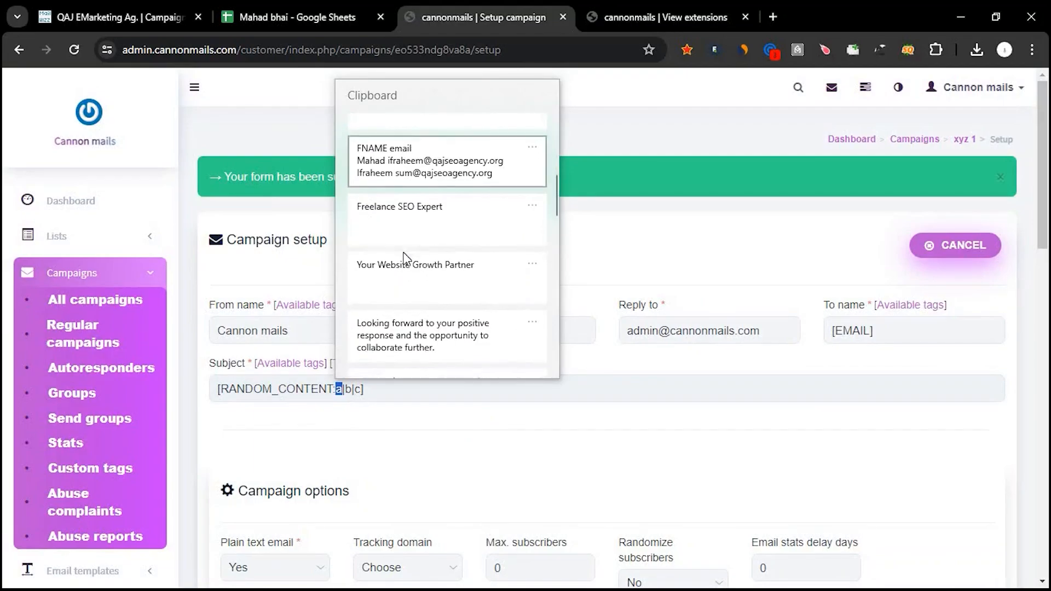
pyautogui.click(402, 219)
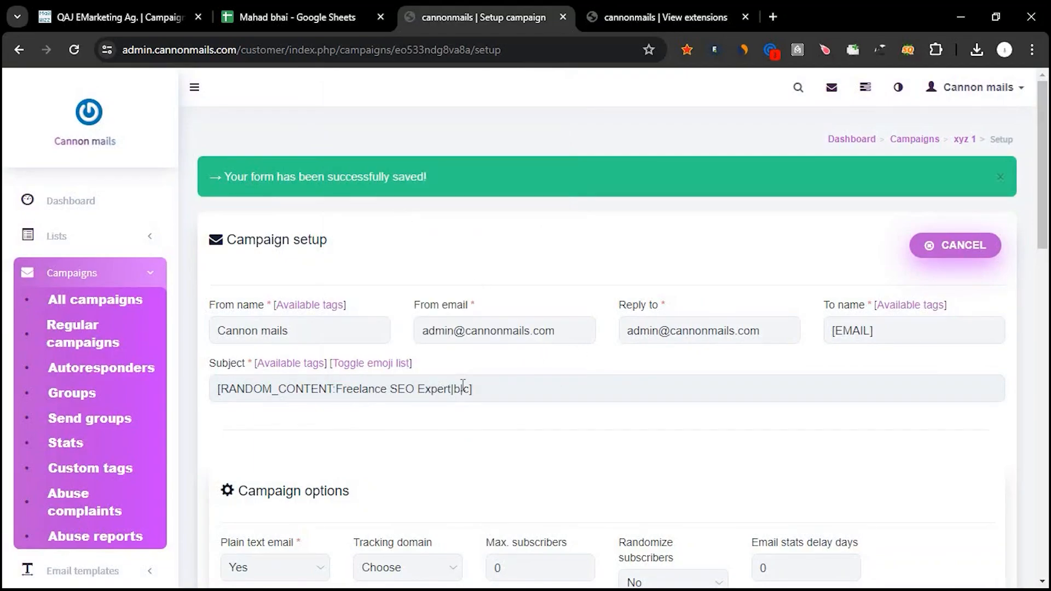
# Save the campaign setup and continue to the template stage.
pyautogui.doubleClick(458, 388)
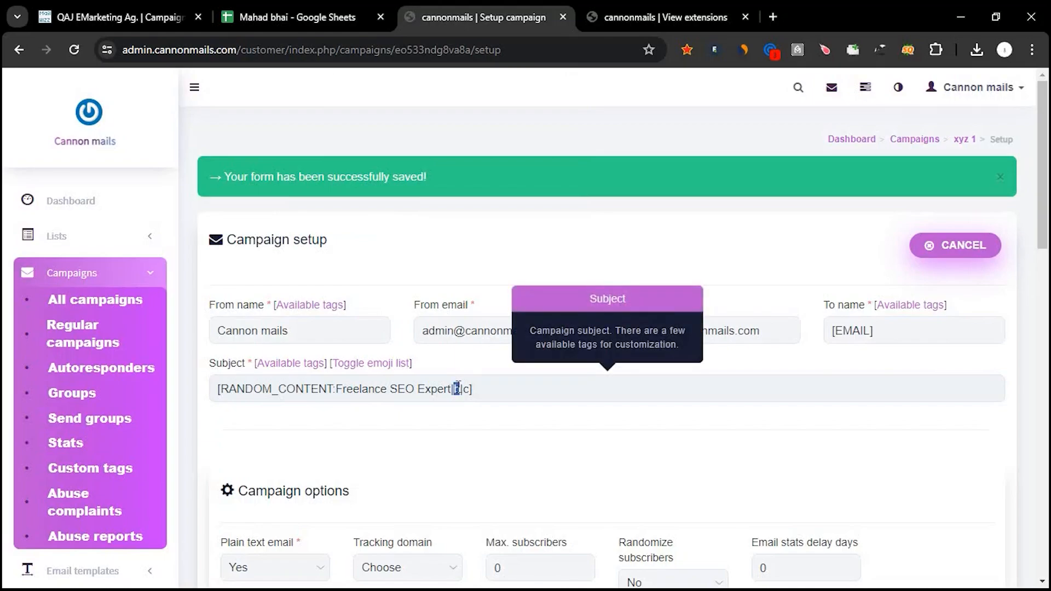
pyautogui.click(478, 471)
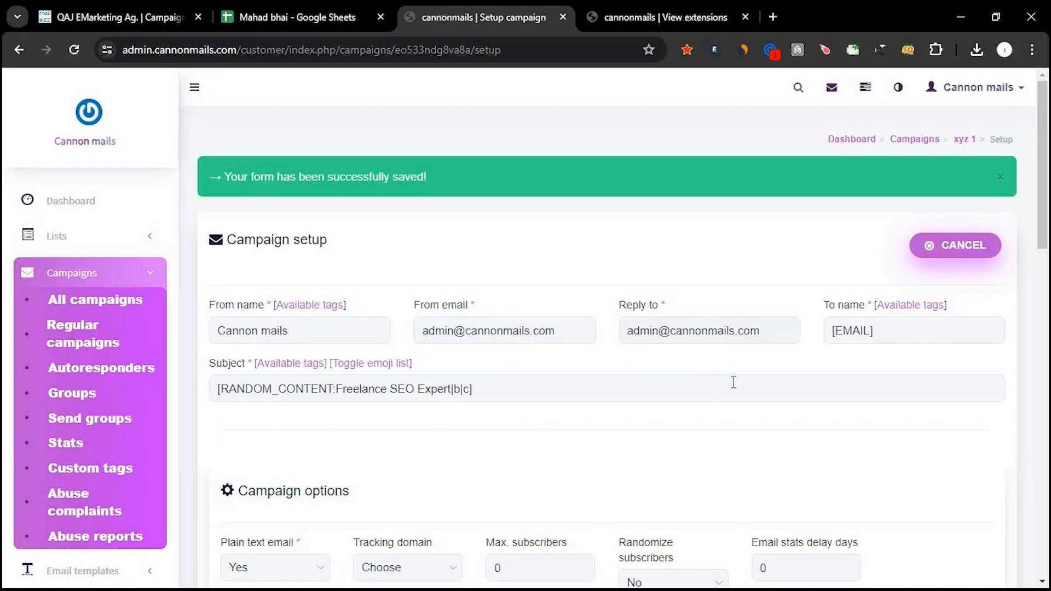
pyautogui.scroll(-15, 731, 382)
pyautogui.click(927, 508)
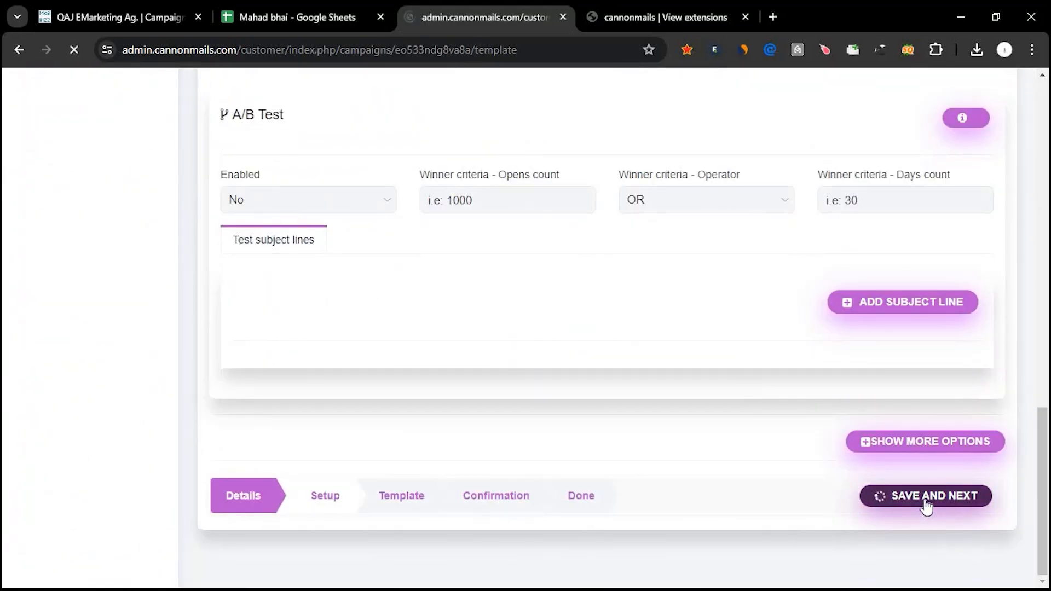
# Check which saved templates can be selected for the campaign and return to the template editor.
pyautogui.scroll(-2, 471, 416)
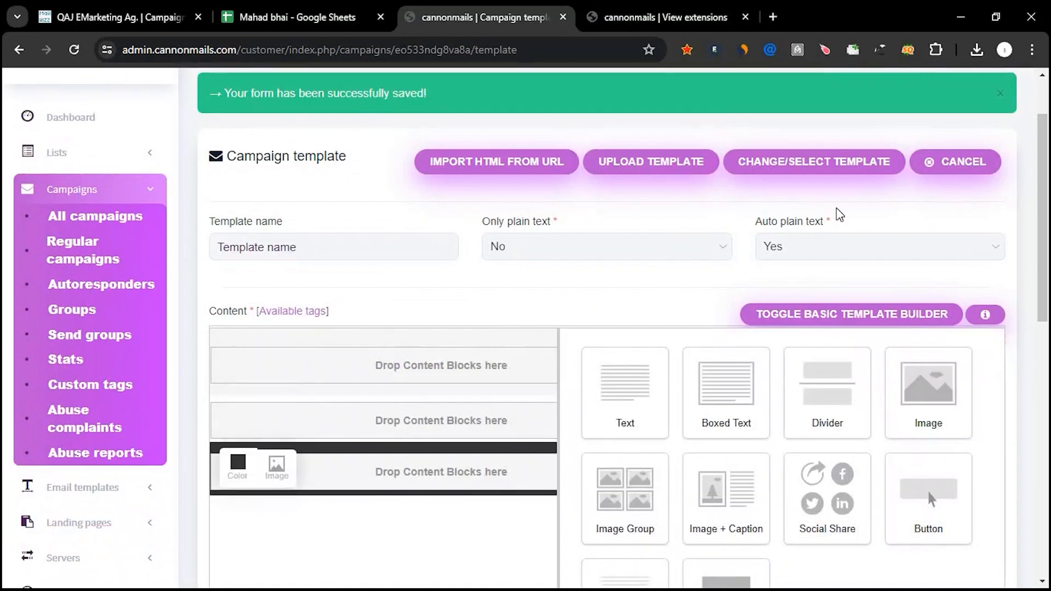
pyautogui.click(817, 164)
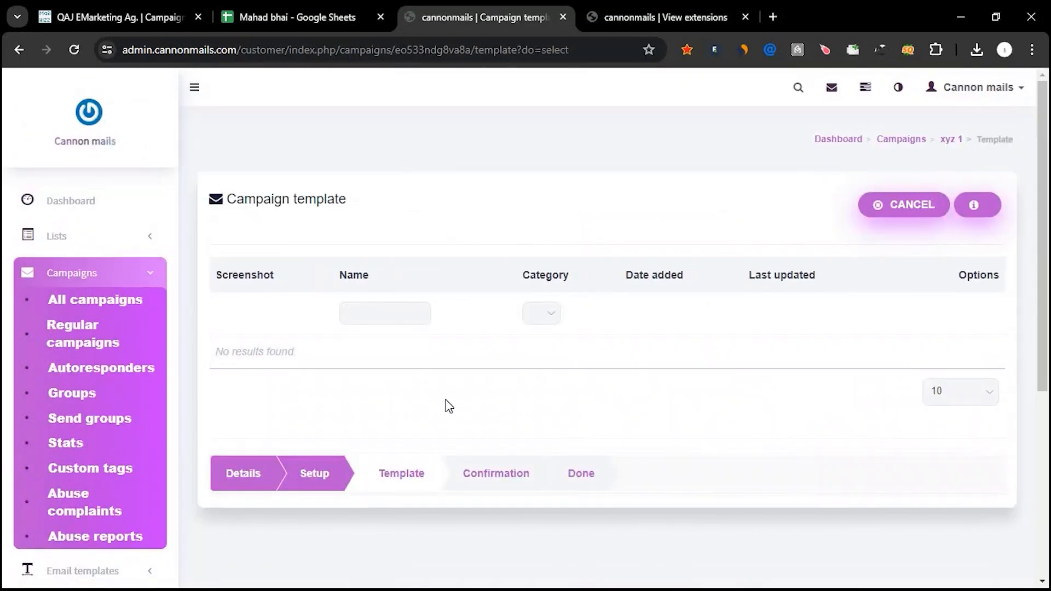
pyautogui.hotkey('alt', 'Left')
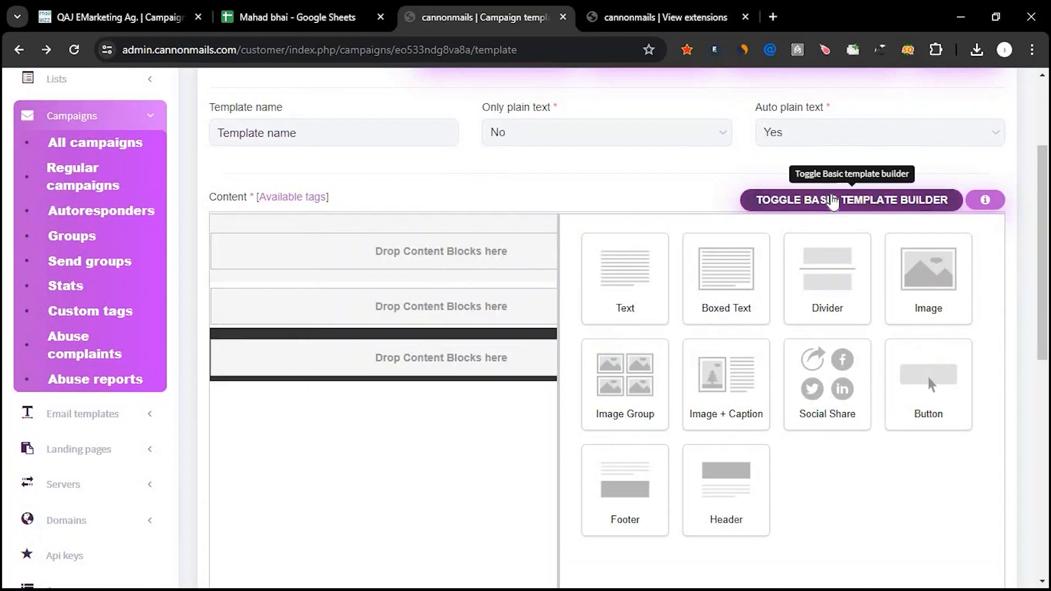
# Switch the campaign content from the basic template builder to the rich text editor.
pyautogui.click(832, 201)
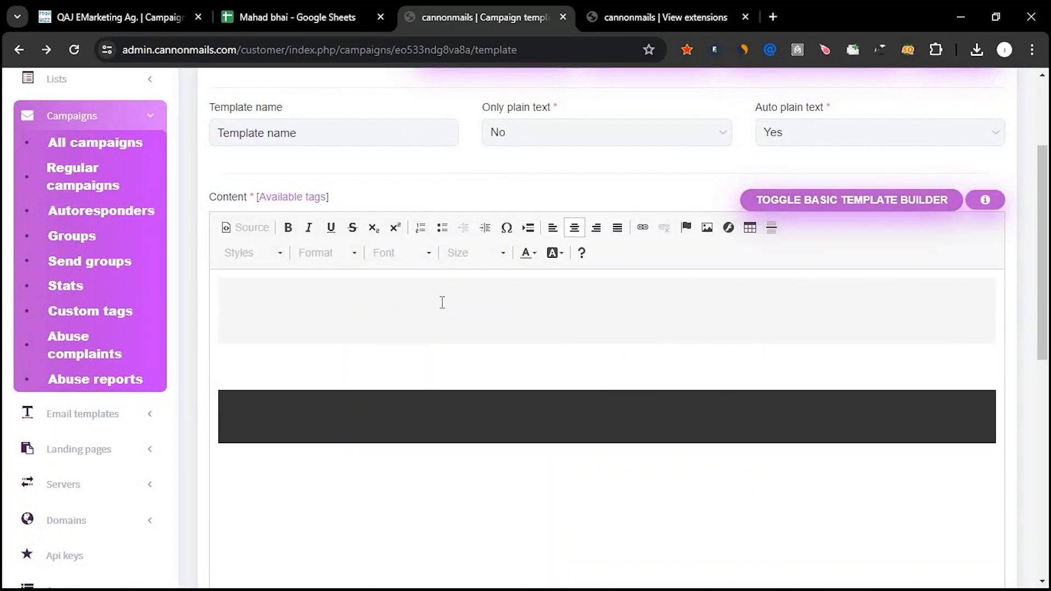
pyautogui.press('super+v')
pyautogui.scroll(-5, 448, 235)
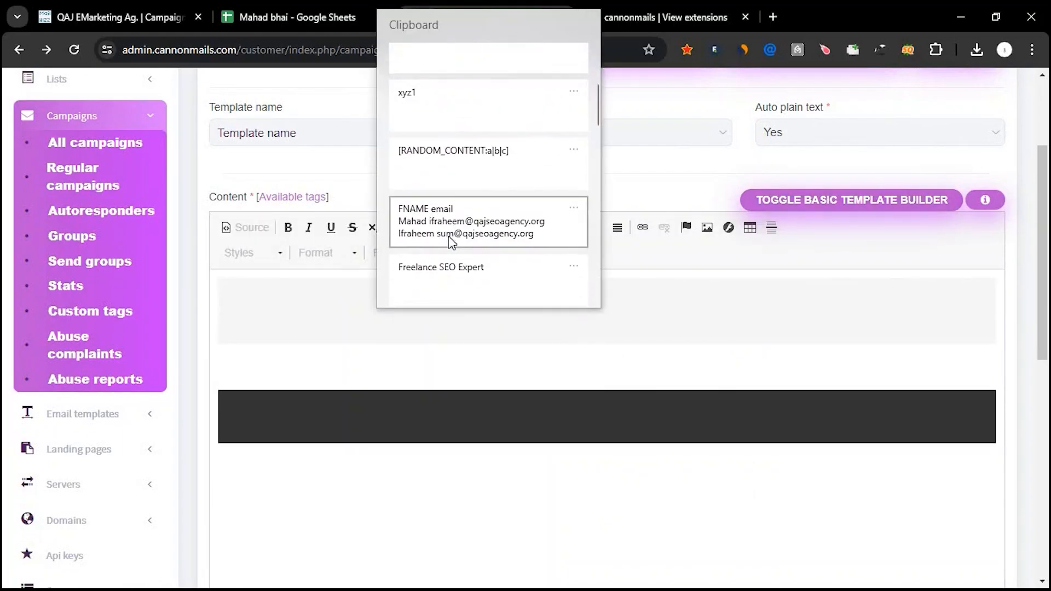
pyautogui.click(441, 208)
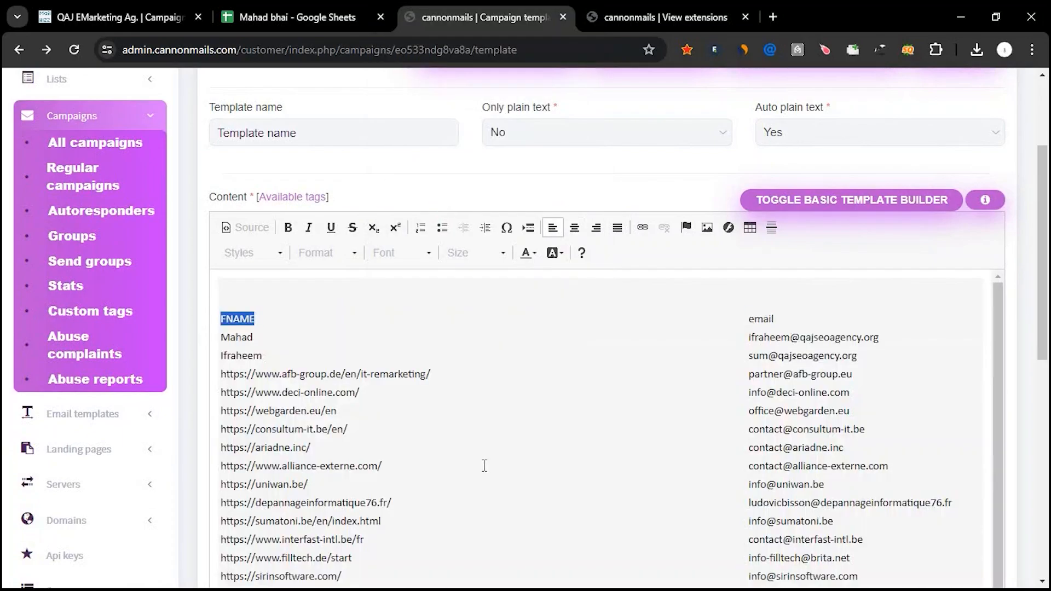
pyautogui.hotkey('ctrl', 'z')
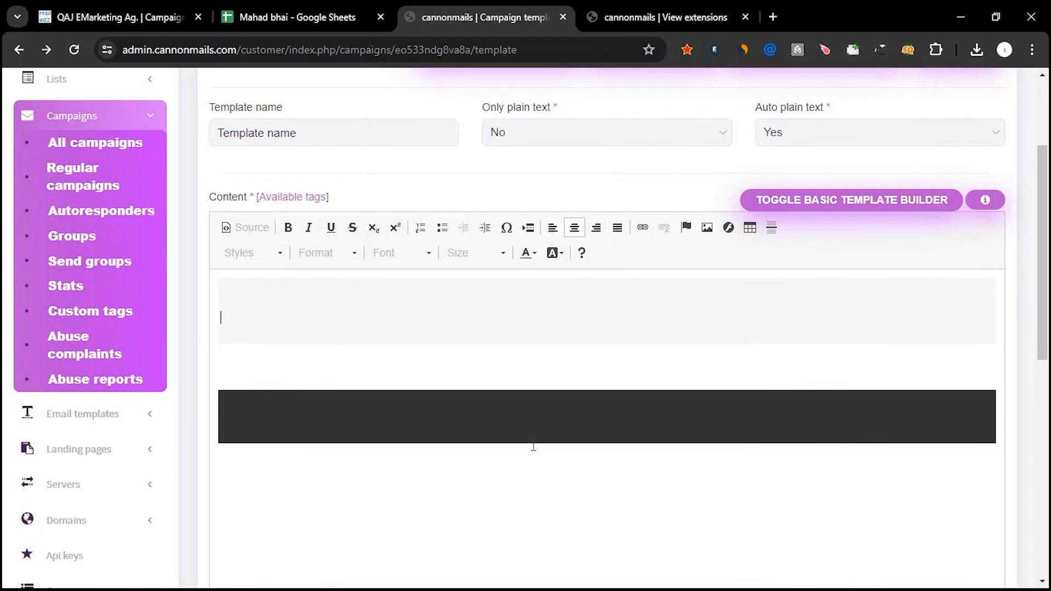
# Insert the outreach email beginning "Hello, I hope this email finds you well" into the template content from the clipboard history.
pyautogui.press('super+v')
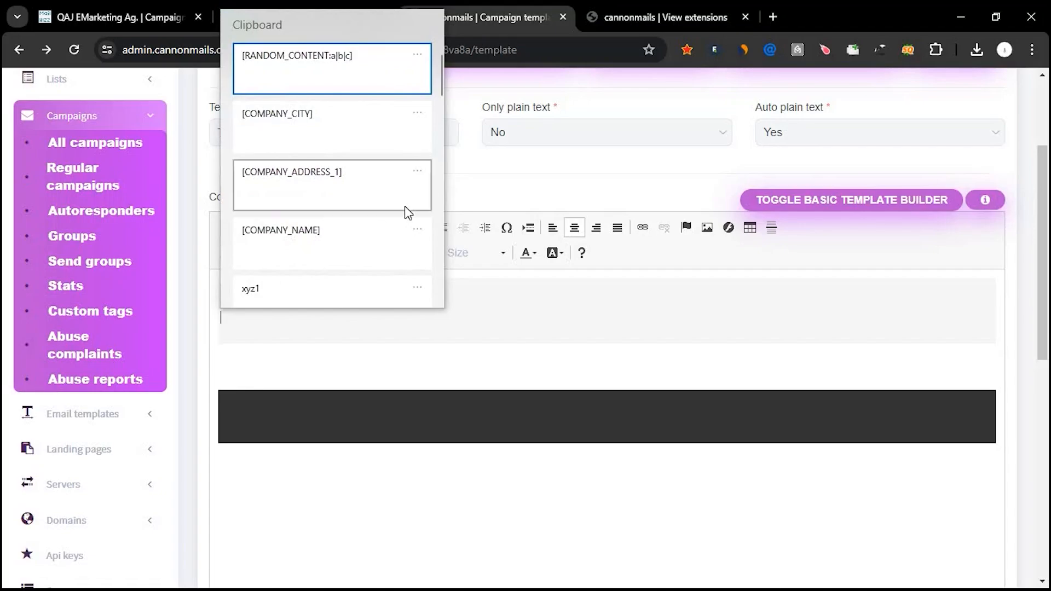
pyautogui.scroll(-5, 405, 206)
pyautogui.scroll(-5, 406, 208)
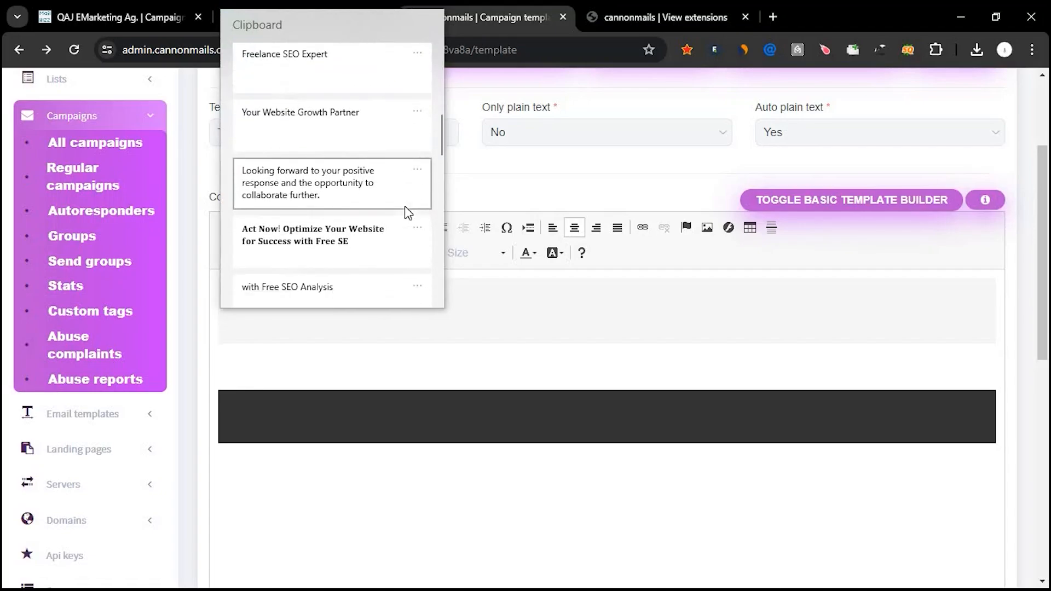
pyautogui.scroll(-1, 405, 206)
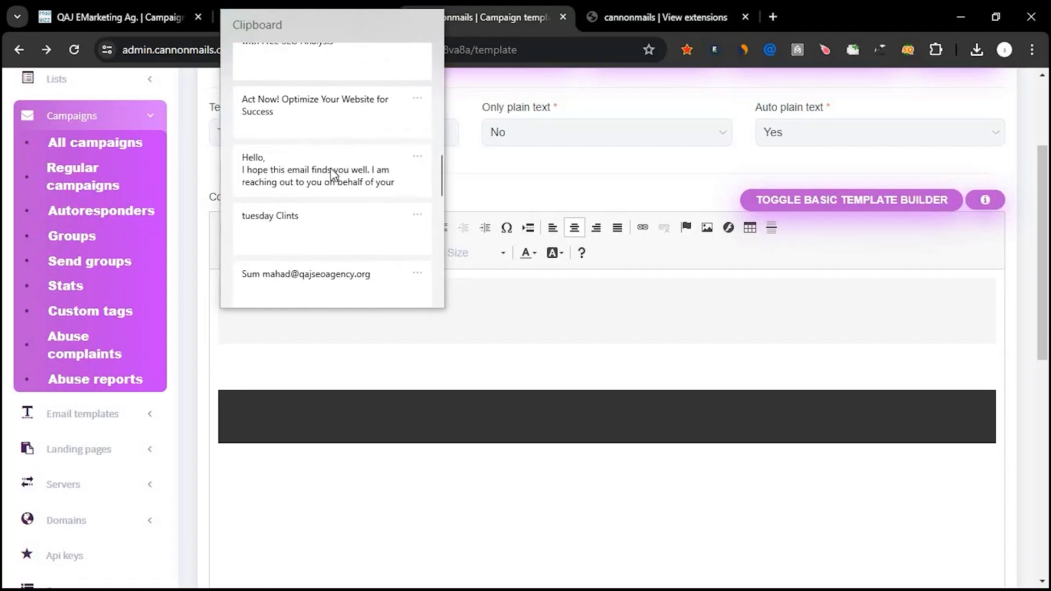
pyautogui.click(335, 175)
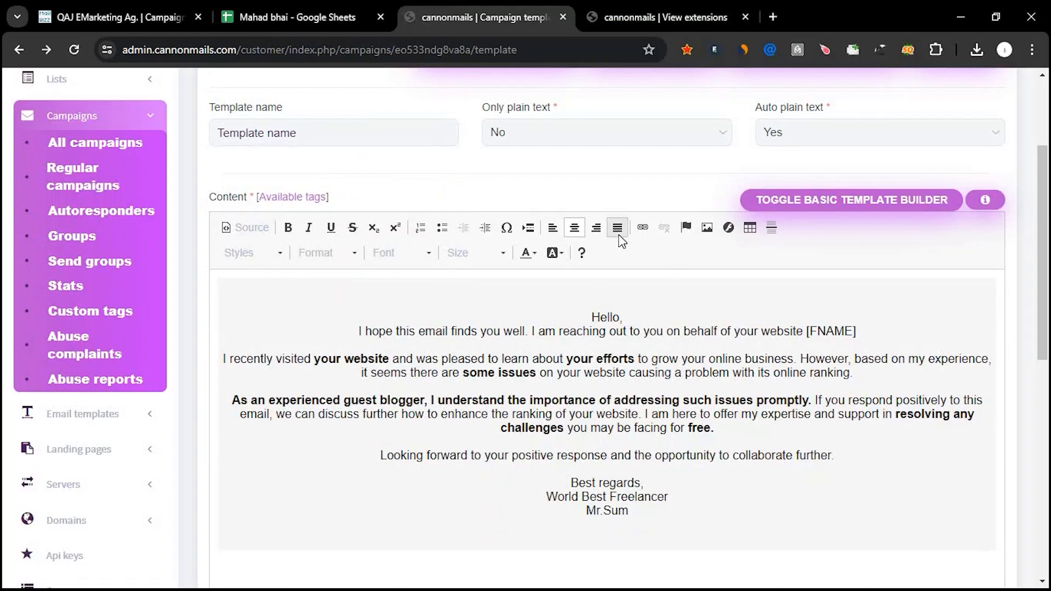
# Left-align the email's last signature line, its body paragraphs through "Looking forward to your positive response", and the "Hello," greeting.
pyautogui.click(567, 233)
pyautogui.click(539, 349)
pyautogui.hotkey('ctrl', 'a')
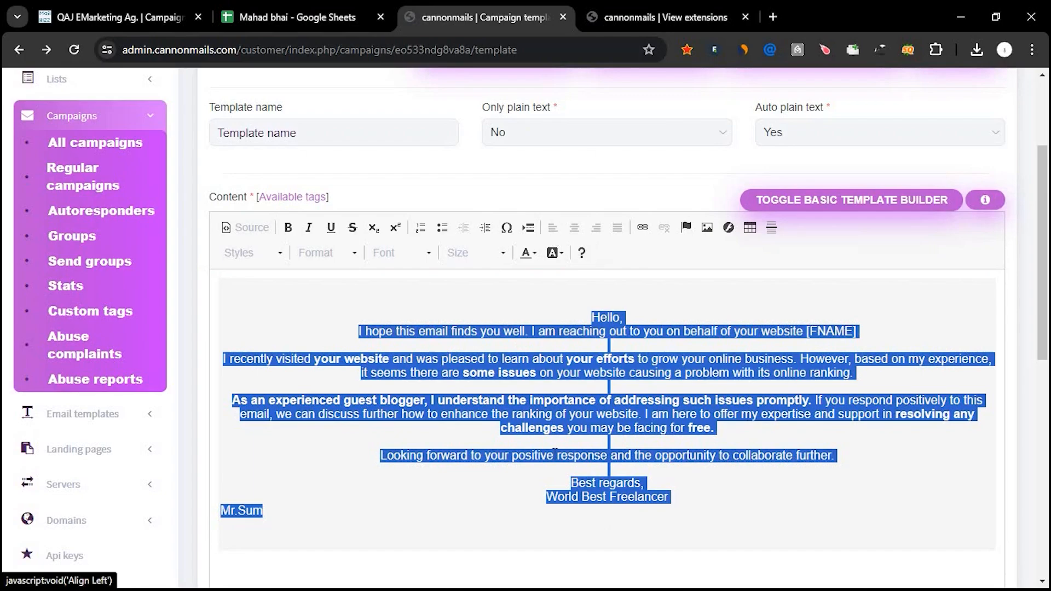
pyautogui.click(553, 455)
pyautogui.moveTo(358, 331); pyautogui.dragTo(604, 469)
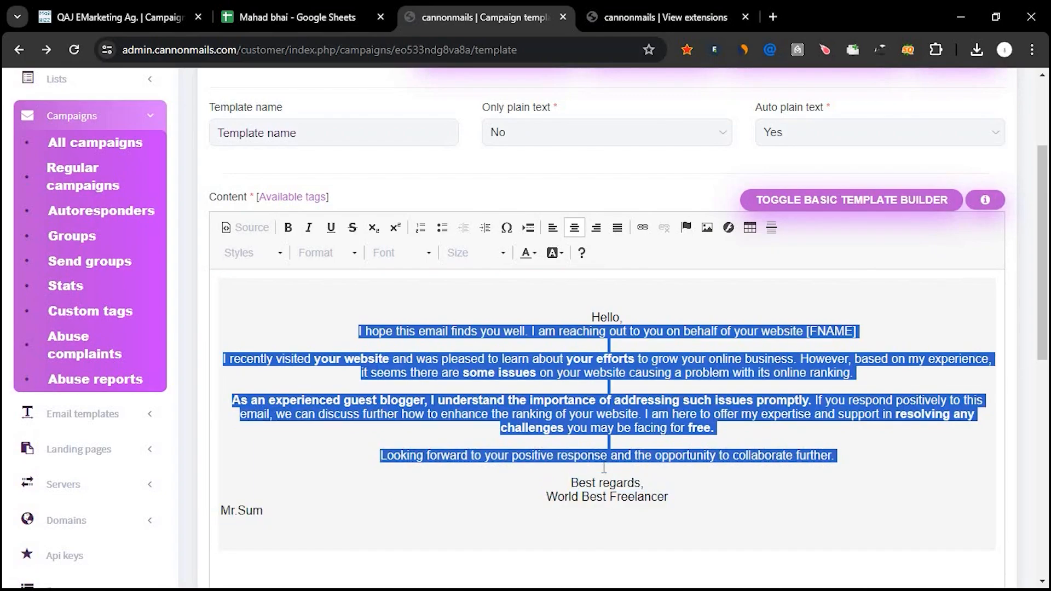
pyautogui.click(553, 228)
pyautogui.click(563, 372)
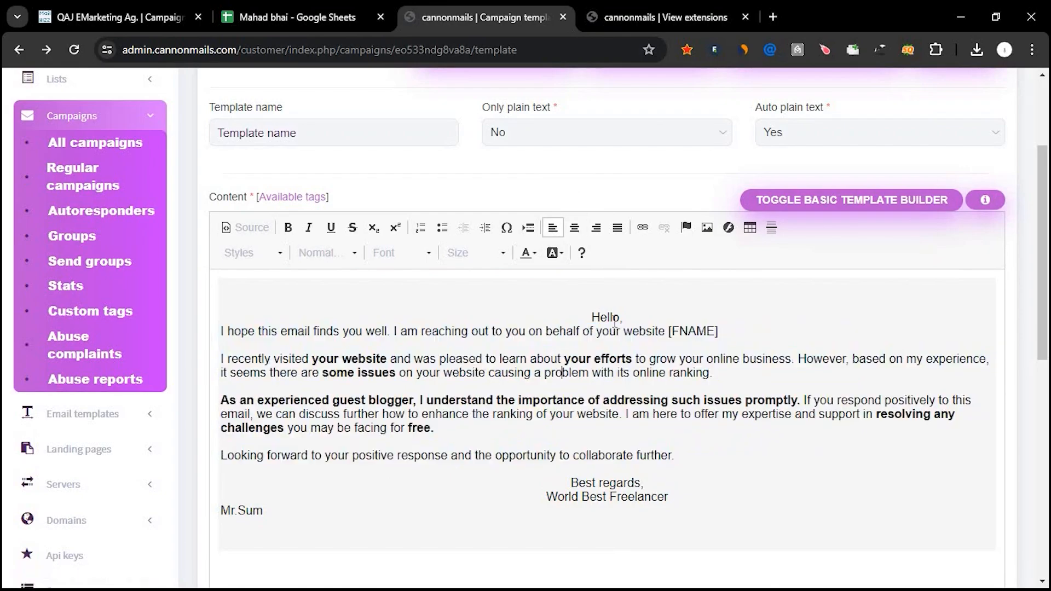
pyautogui.moveTo(624, 318); pyautogui.dragTo(591, 318)
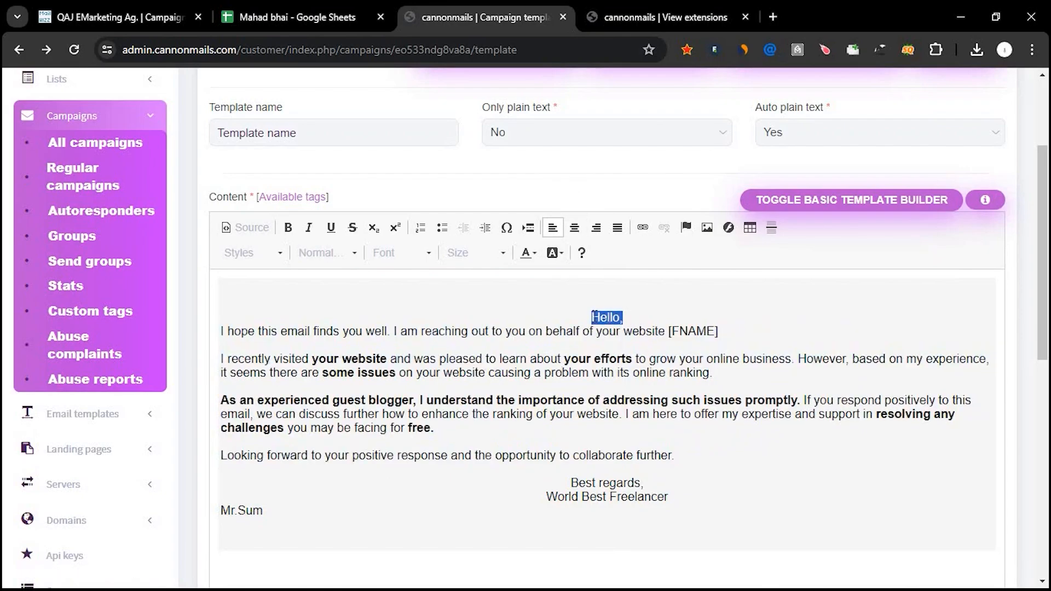
pyautogui.click(551, 229)
pyautogui.click(484, 387)
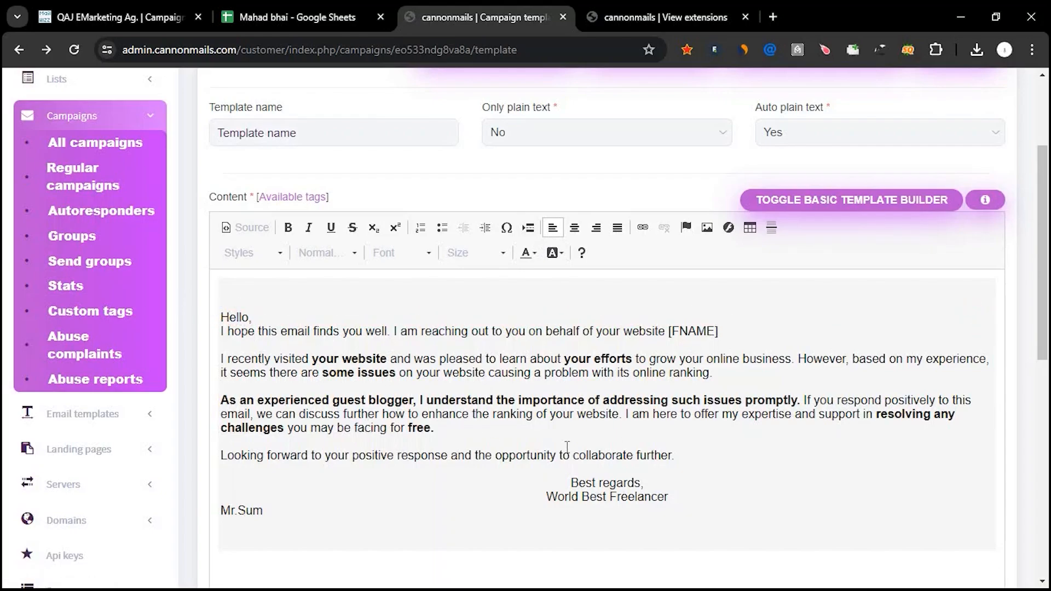
# Check the [FNAME] tag in the email's opening line and try to save the template and continue to confirmation.
pyautogui.moveTo(719, 332); pyautogui.dragTo(672, 335)
pyautogui.scroll(-10, 670, 335)
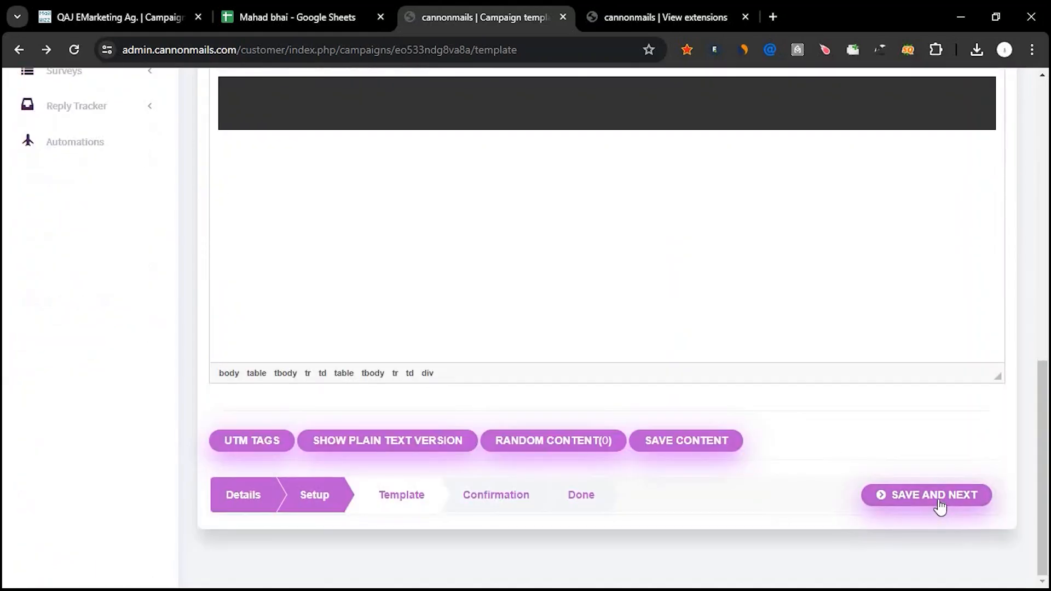
pyautogui.click(938, 495)
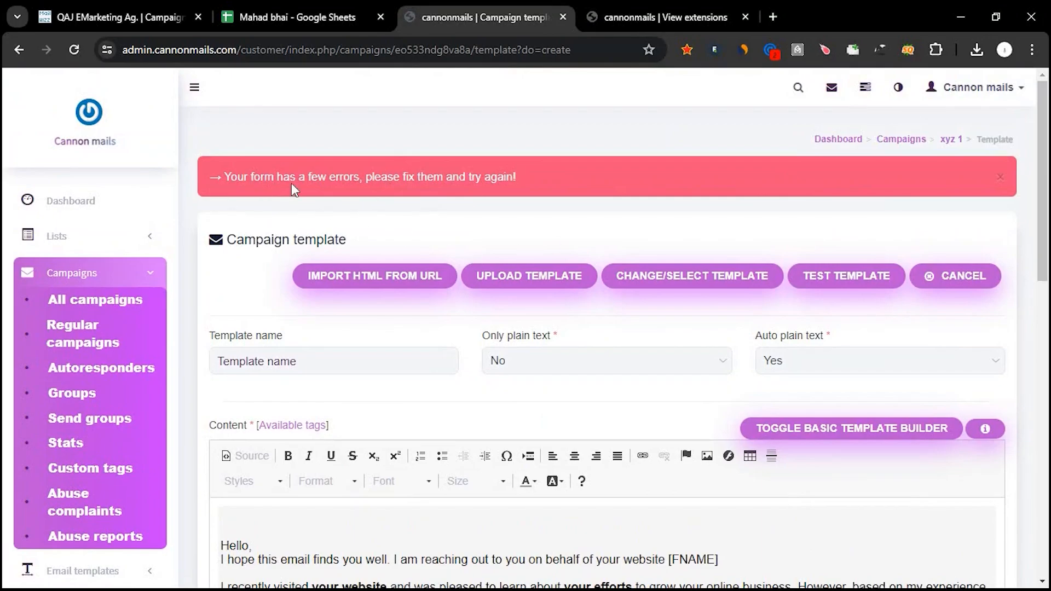
# Copy the required tags [COMPANY_FULL_ADDRESS], [UNSUBSCRIBE_URL] and paste them below the email signature after a blank line.
pyautogui.scroll(-10, 363, 271)
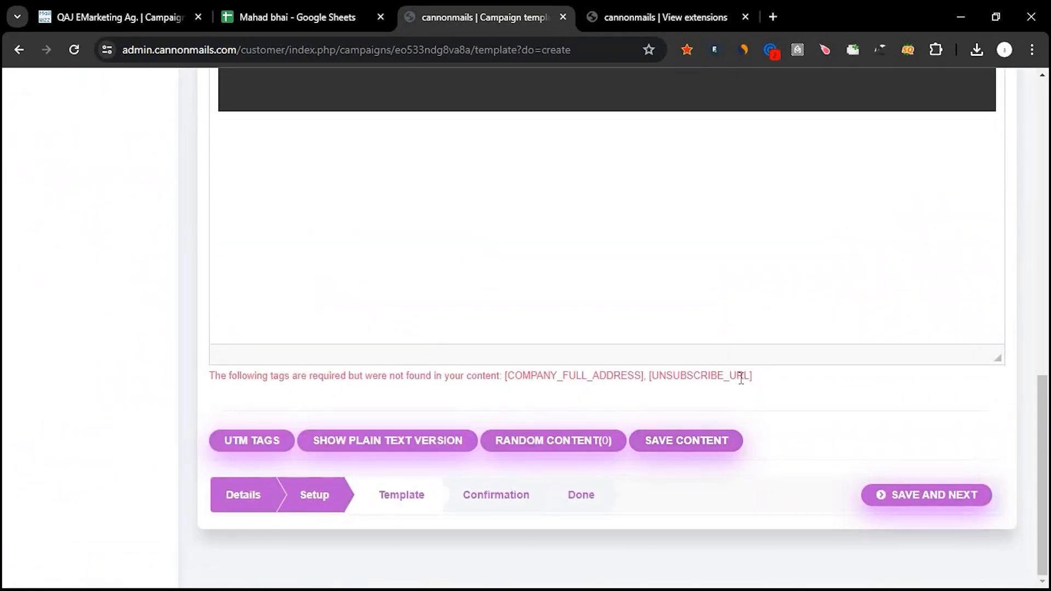
pyautogui.moveTo(754, 380); pyautogui.dragTo(507, 376)
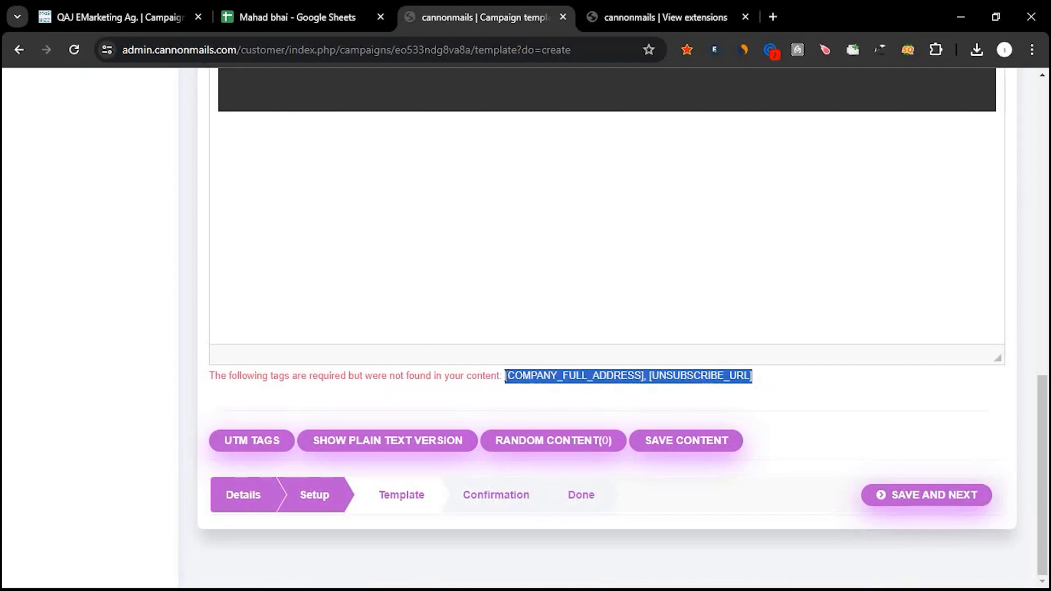
pyautogui.scroll(6, 505, 377)
pyautogui.click(379, 387)
pyautogui.click(383, 388)
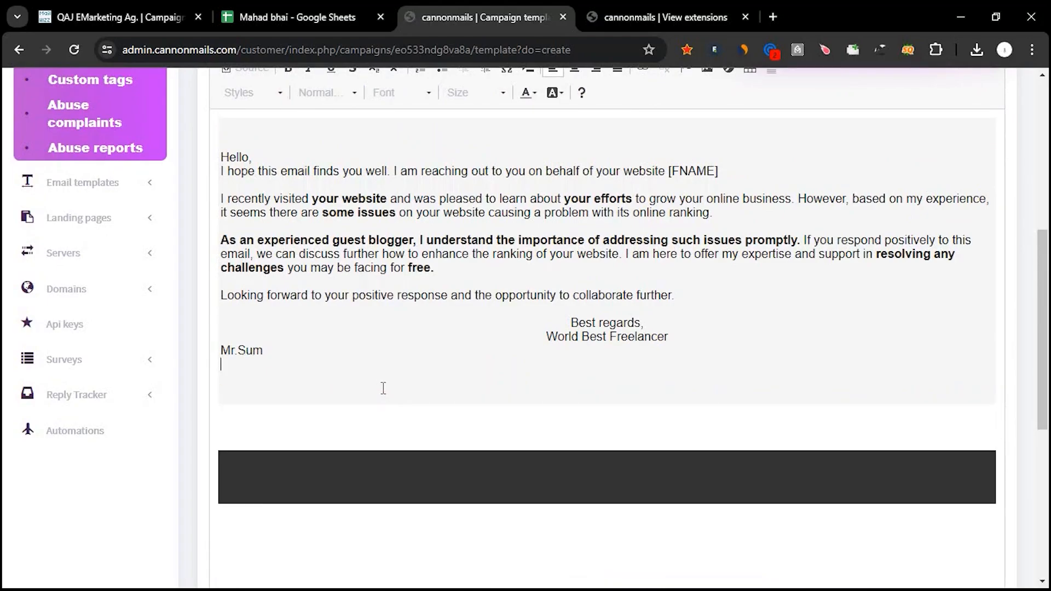
pyautogui.press('Return')
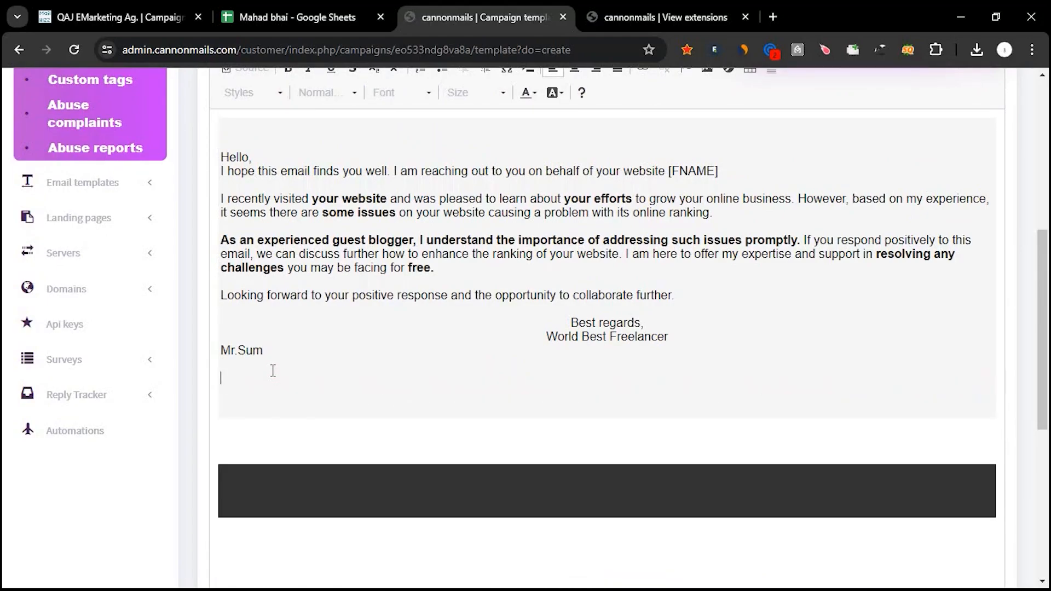
pyautogui.write('[COMPANY_FULL_ADDRESS], [UNSUBSCRIBE_URL]')
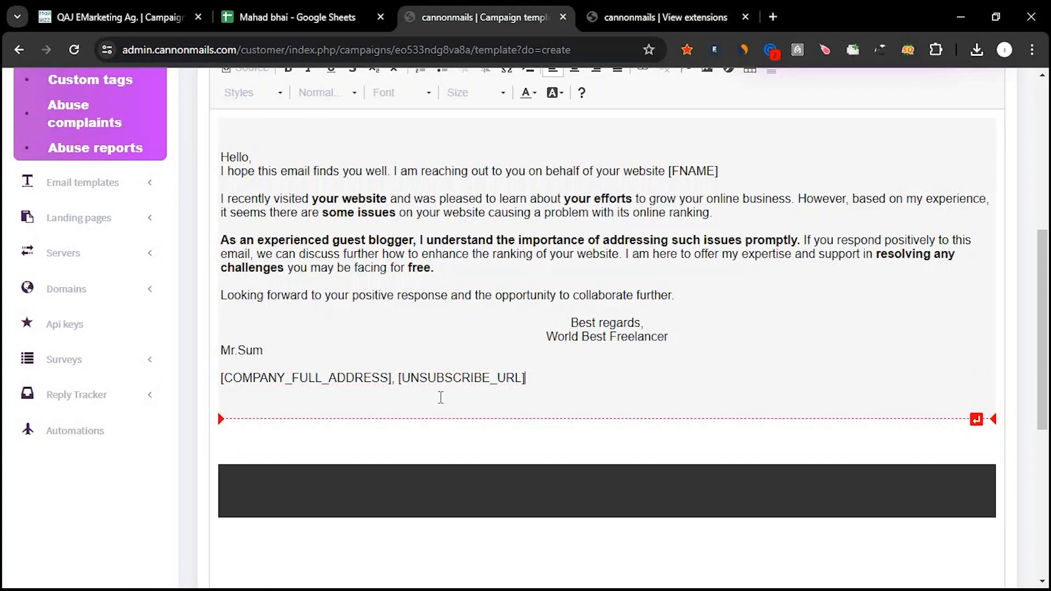
# Save the campaign template with the added tags and continue to the confirmation stage.
pyautogui.scroll(-1, 440, 397)
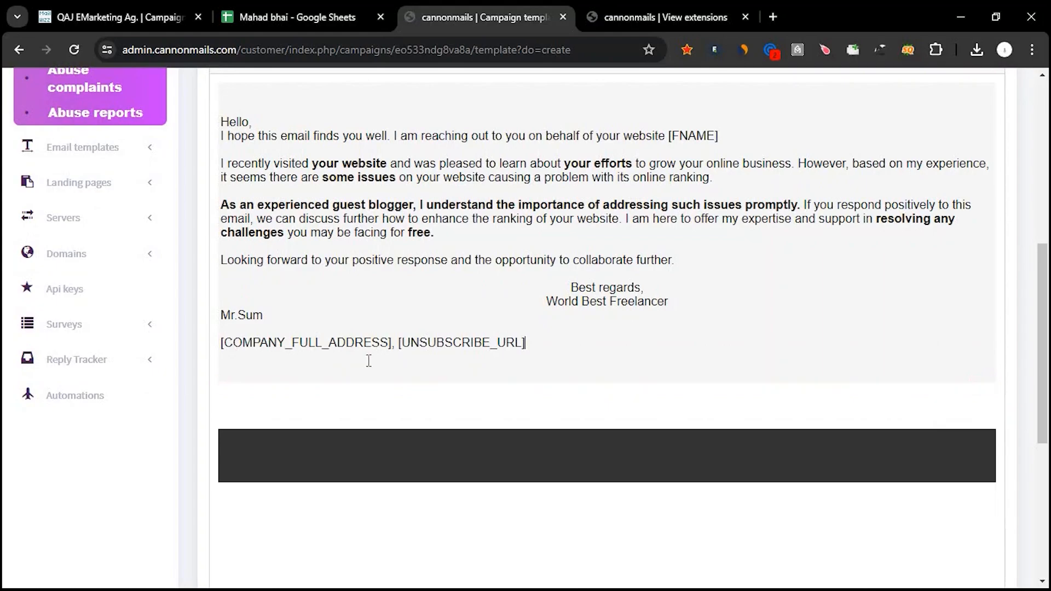
pyautogui.scroll(-4, 416, 352)
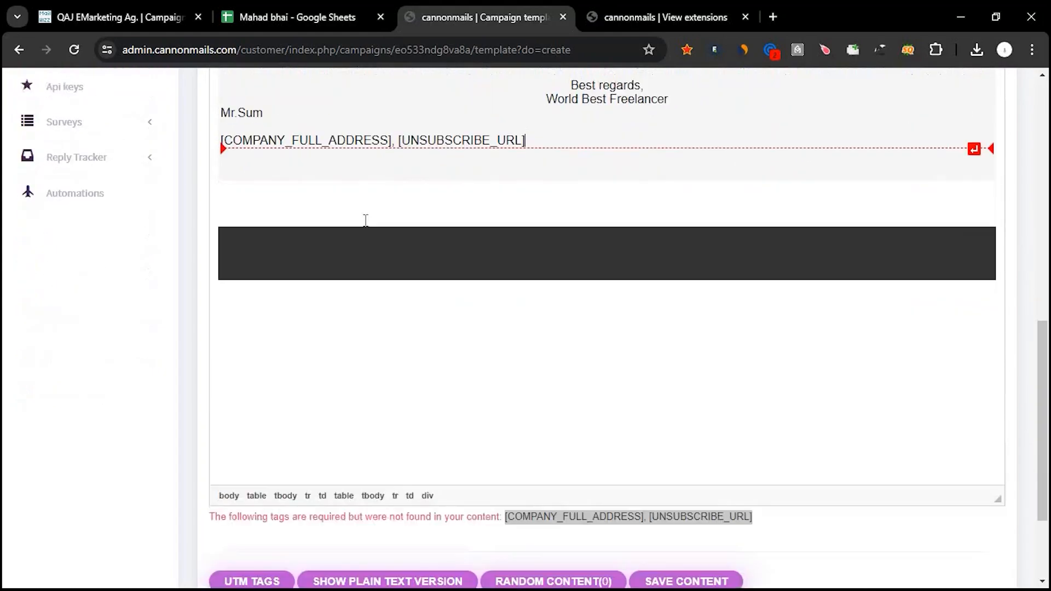
pyautogui.scroll(-2, 497, 275)
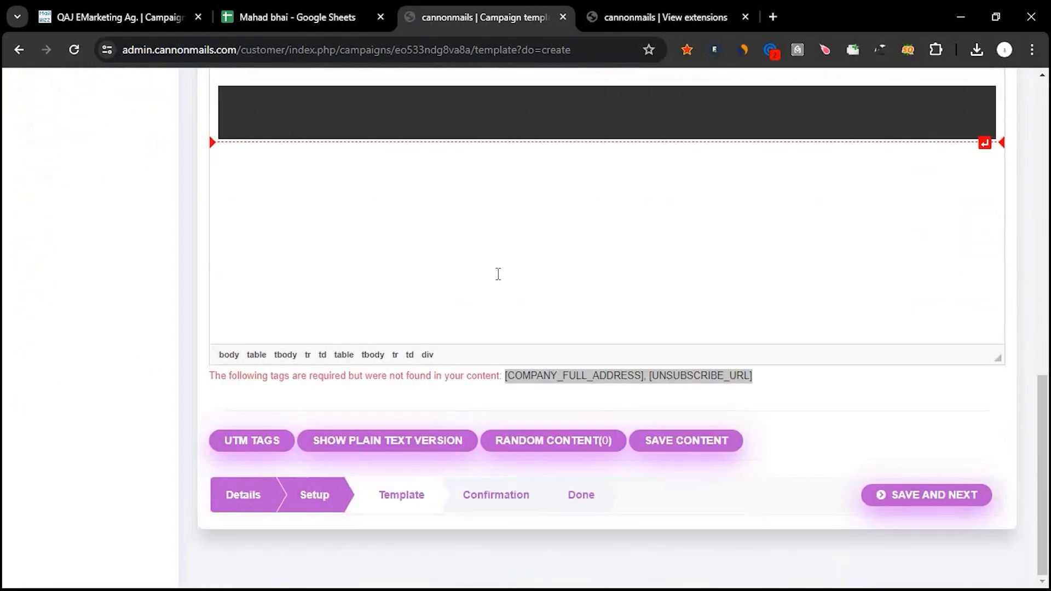
pyautogui.click(924, 499)
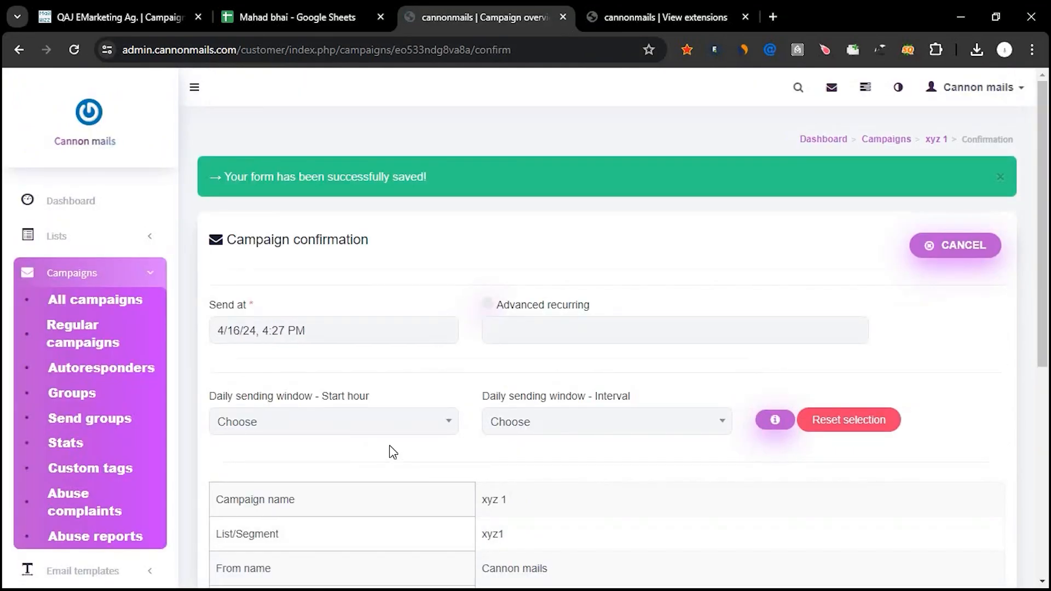
# Review the xyz 1 campaign summary, then save the changes and schedule the campaign.
pyautogui.scroll(-3, 345, 298)
pyautogui.scroll(-2, 415, 336)
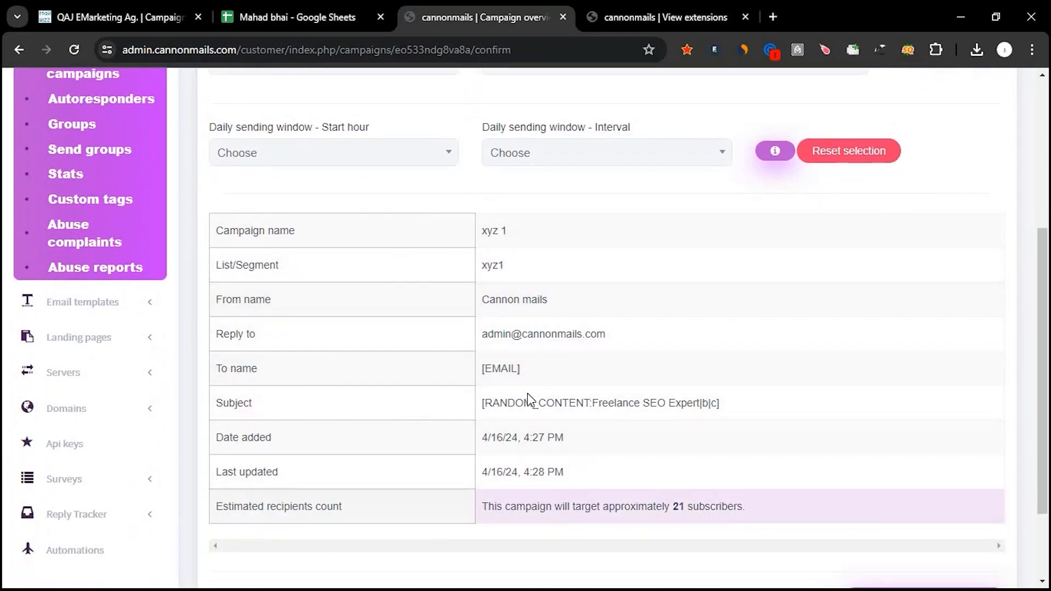
pyautogui.scroll(-2, 615, 411)
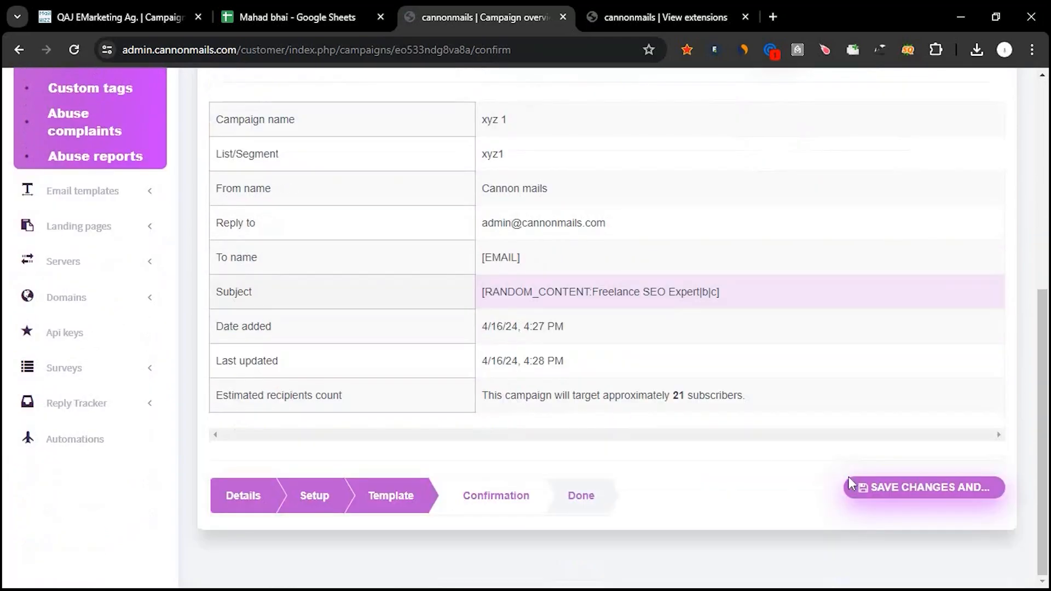
pyautogui.click(929, 486)
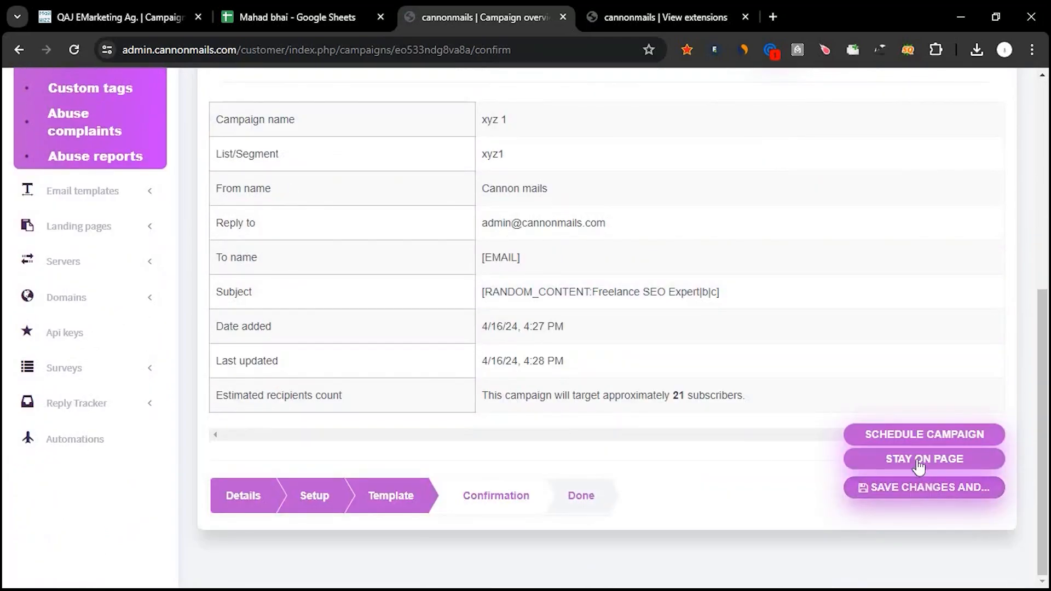
pyautogui.click(909, 437)
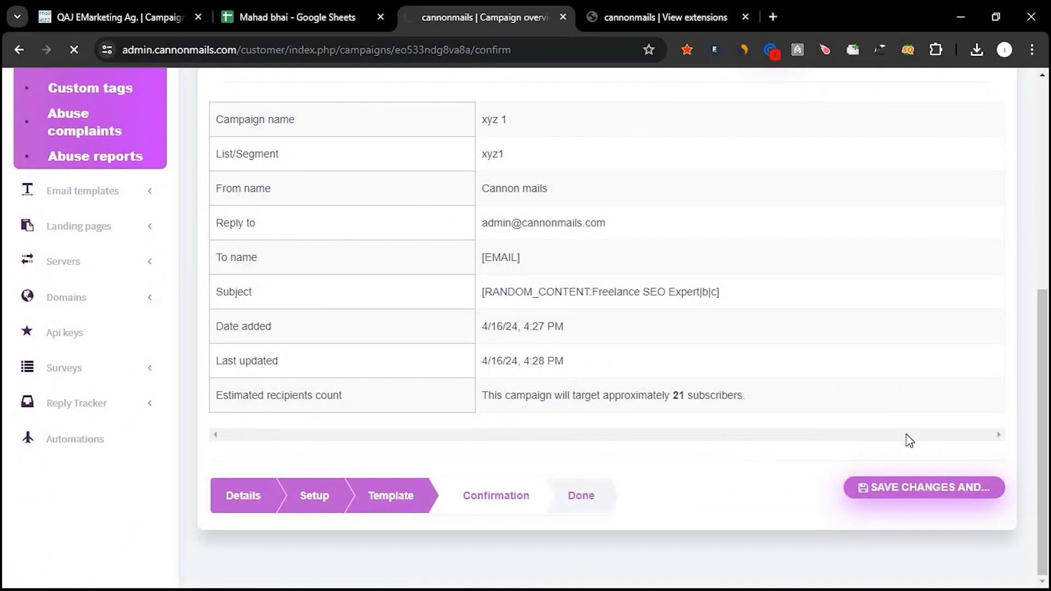
# Examine the xyz 1 campaign's status and delivery columns in the regular campaigns list and show its available options.
pyautogui.hscroll(3, 898, 431)
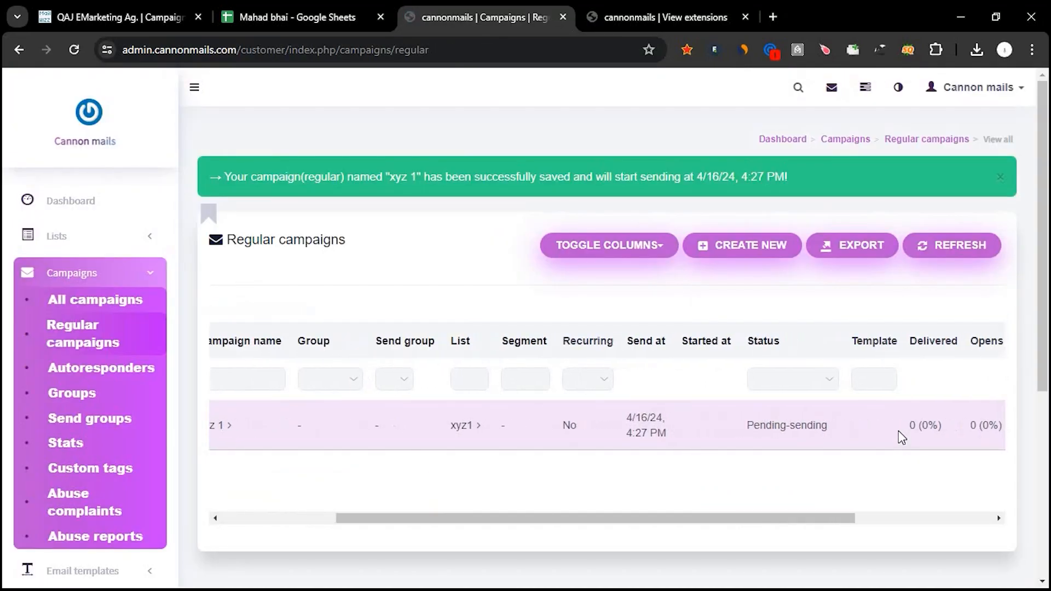
pyautogui.hscroll(4, 898, 431)
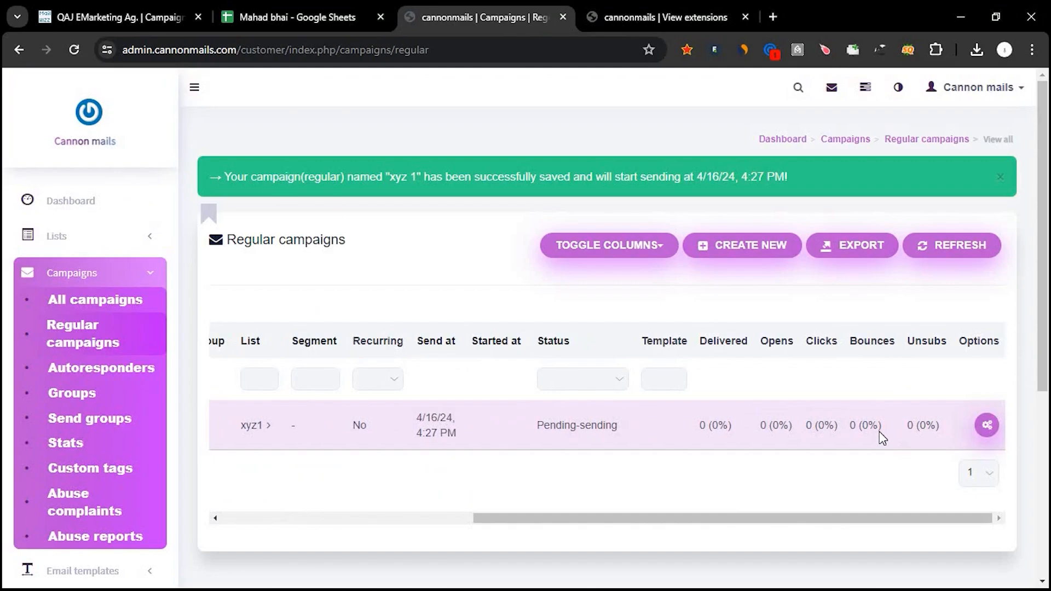
pyautogui.click(988, 428)
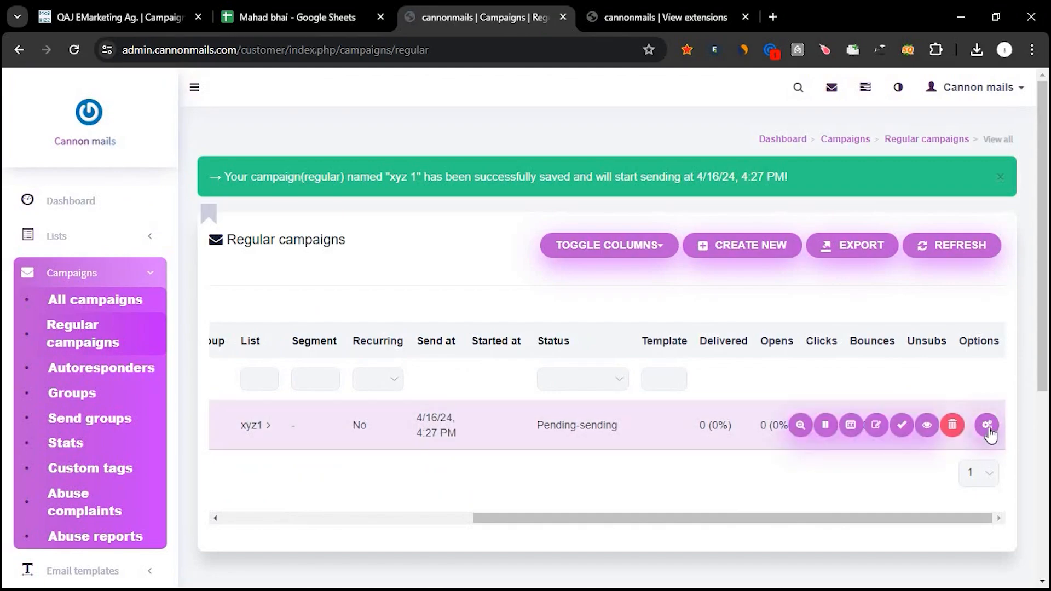
# Switch to the QAJ SEO Agency account's campaigns page and open its dashboard.
pyautogui.click(159, 8)
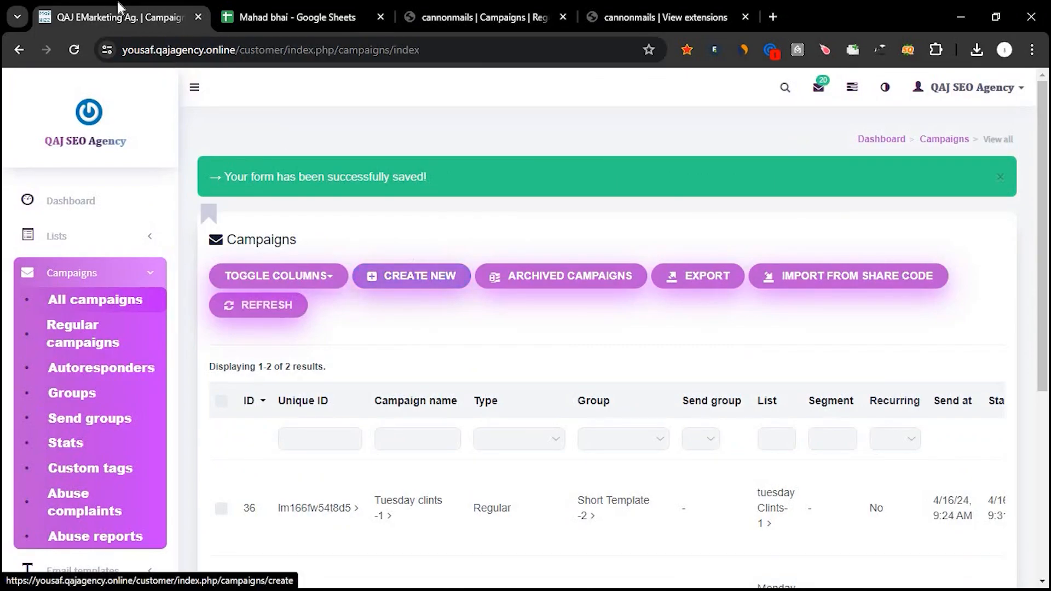
pyautogui.click(446, 11)
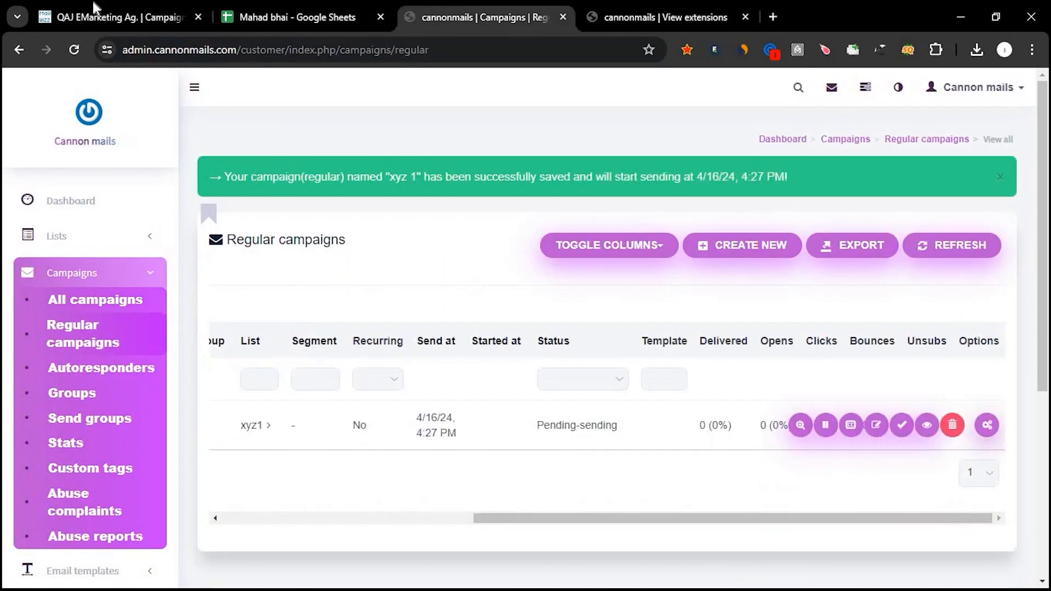
pyautogui.click(93, 8)
pyautogui.scroll(-3, 368, 364)
pyautogui.scroll(2, 368, 364)
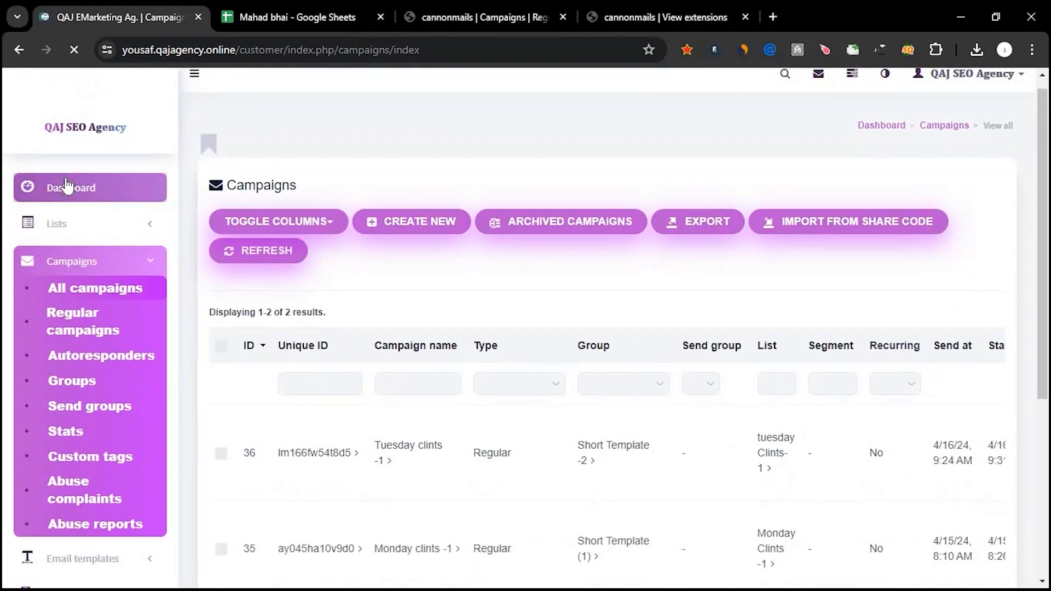
pyautogui.click(66, 185)
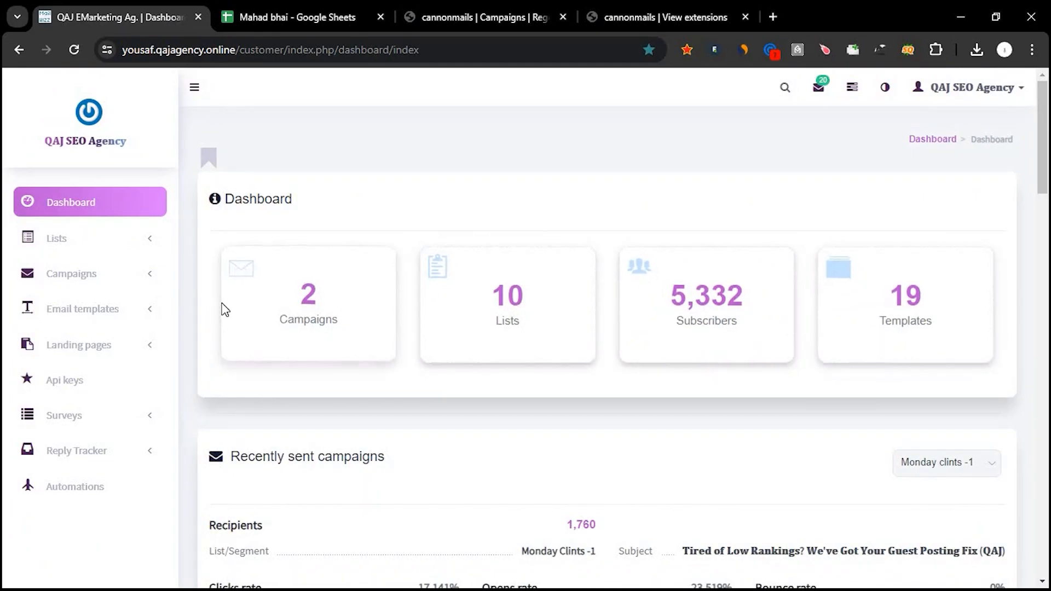
# Open the list of all campaigns and examine the status, delivered, opens, clicks and unsubscribes columns.
pyautogui.scroll(-1, 225, 309)
pyautogui.click(75, 237)
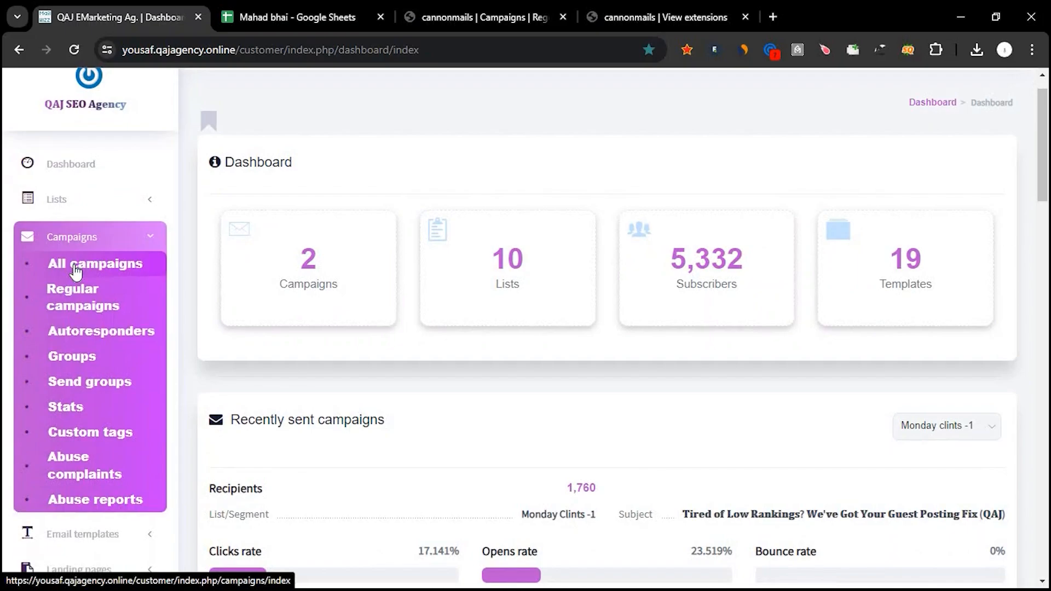
pyautogui.click(75, 270)
pyautogui.scroll(-2, 427, 376)
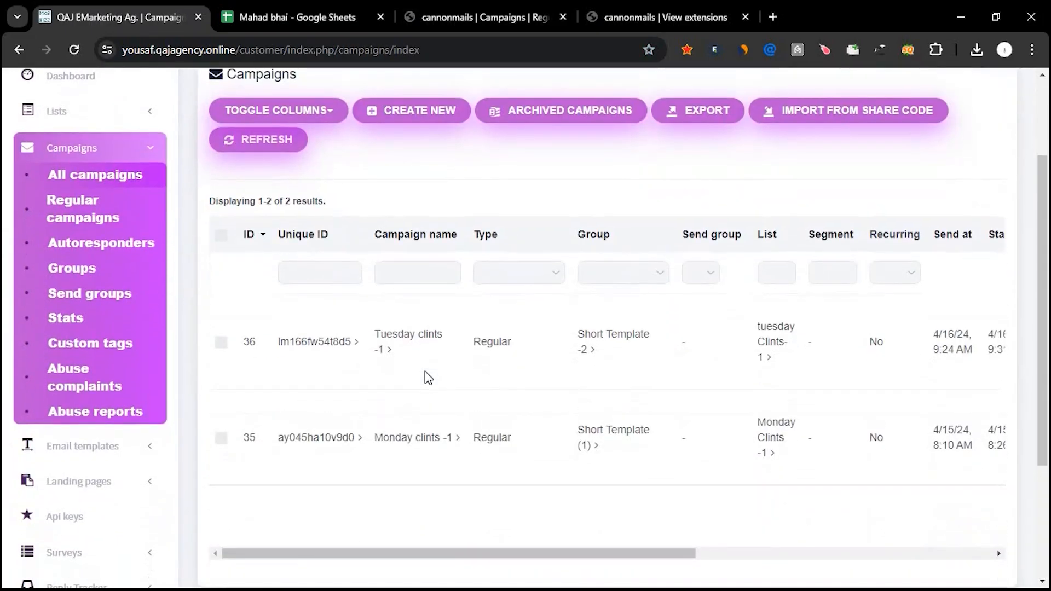
pyautogui.hscroll(5, 429, 380)
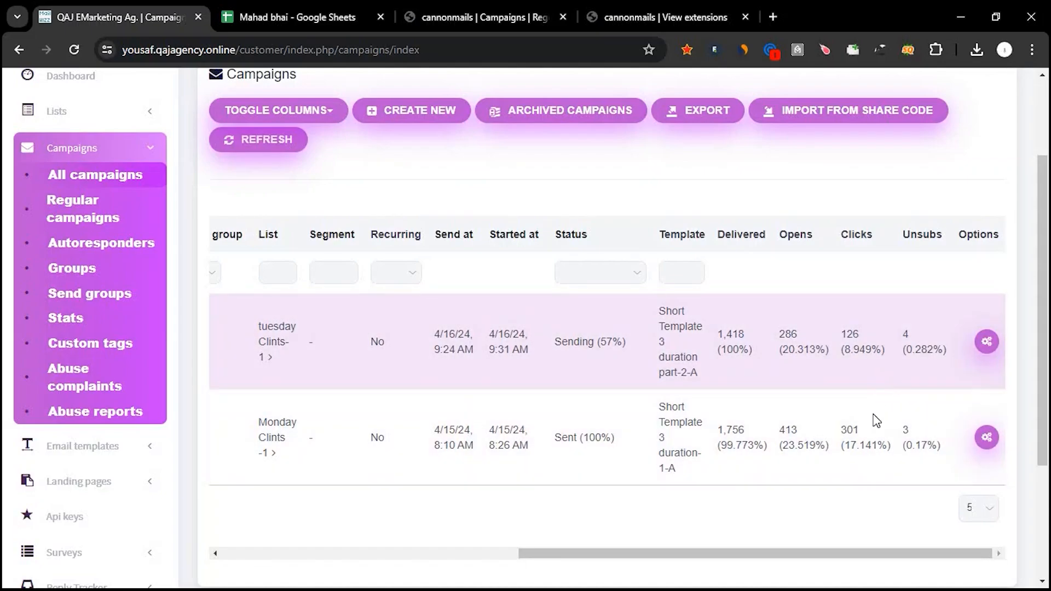
pyautogui.hscroll(-2, 400, 298)
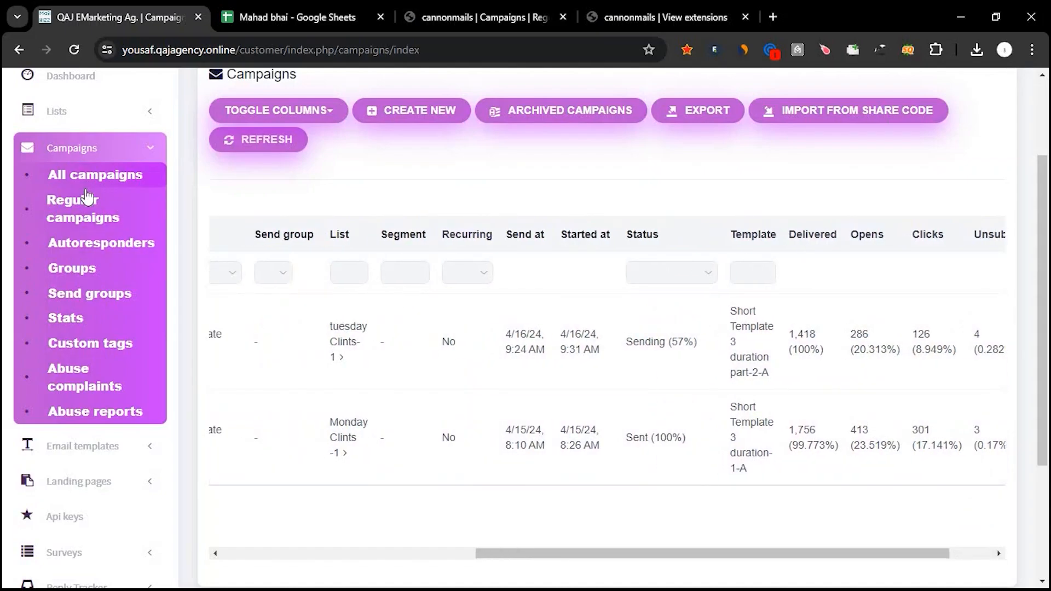
# Open the saved email templates list and look through the template names and screenshots.
pyautogui.scroll(-2, 71, 372)
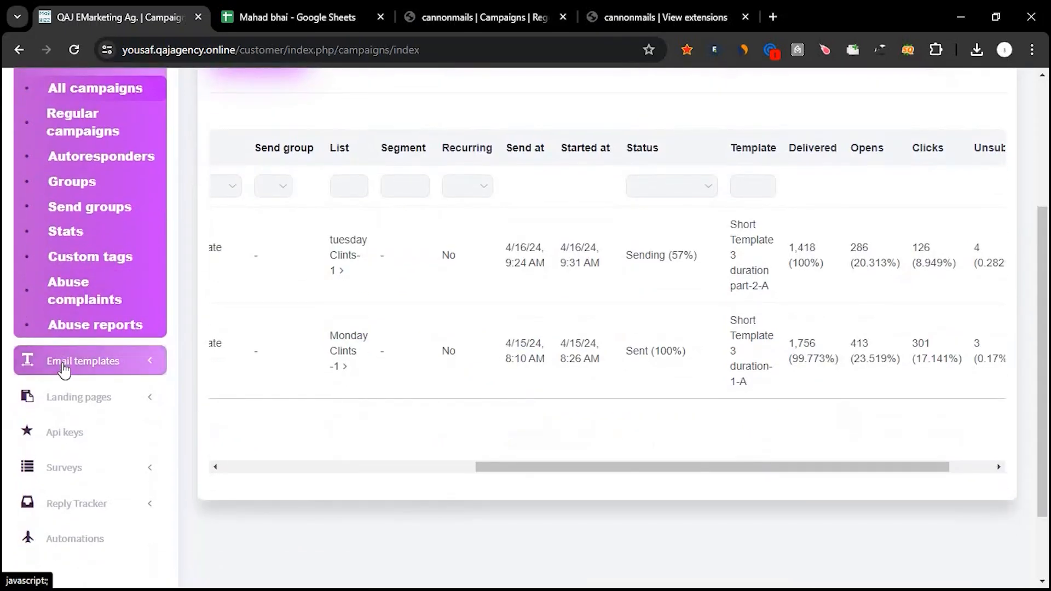
pyautogui.click(64, 370)
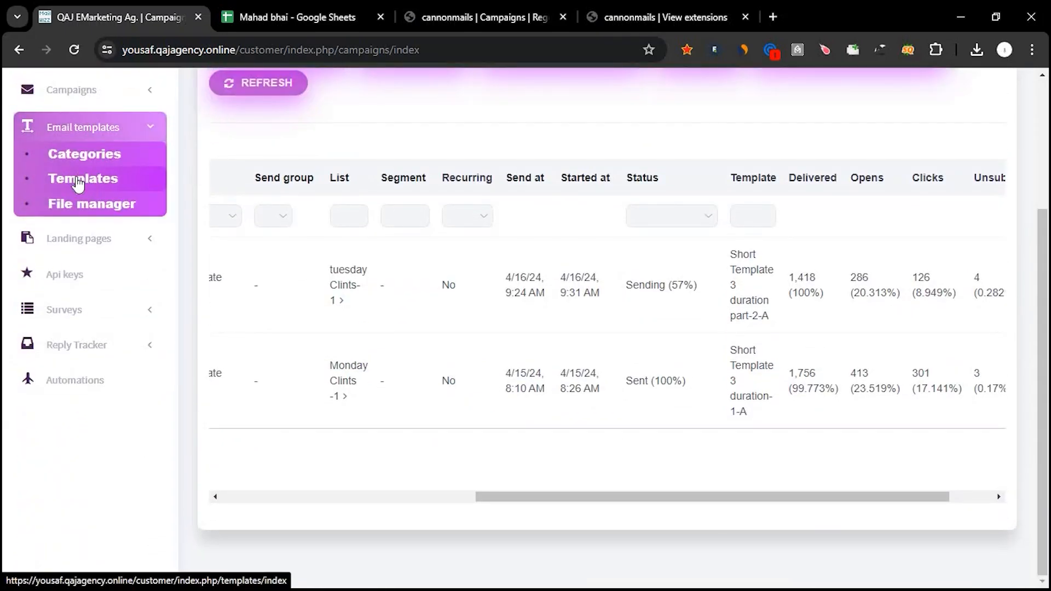
pyautogui.scroll(-10, 536, 255)
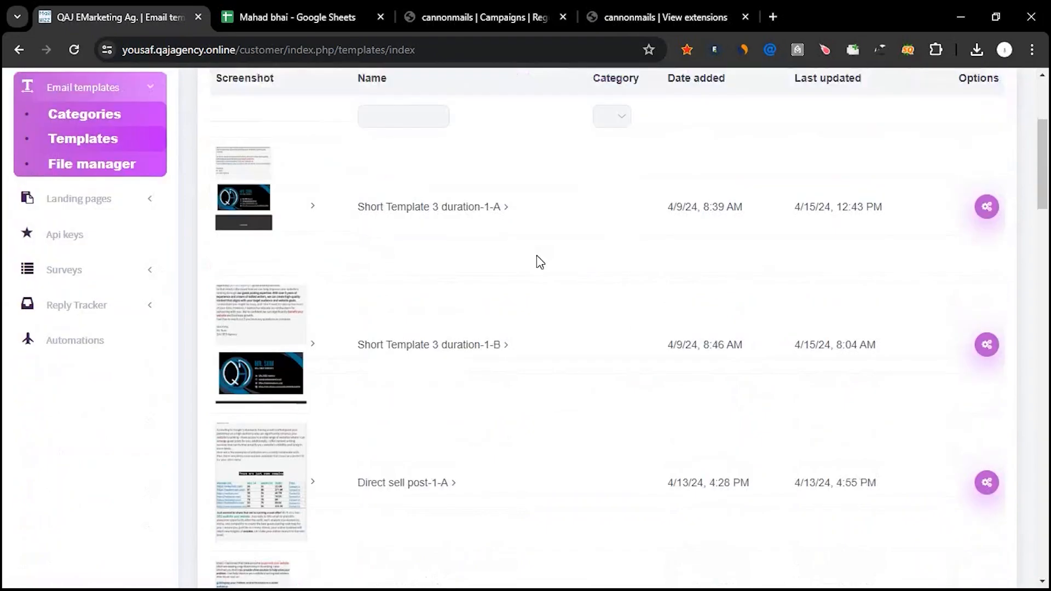
pyautogui.scroll(5, 536, 256)
pyautogui.scroll(-20, 536, 256)
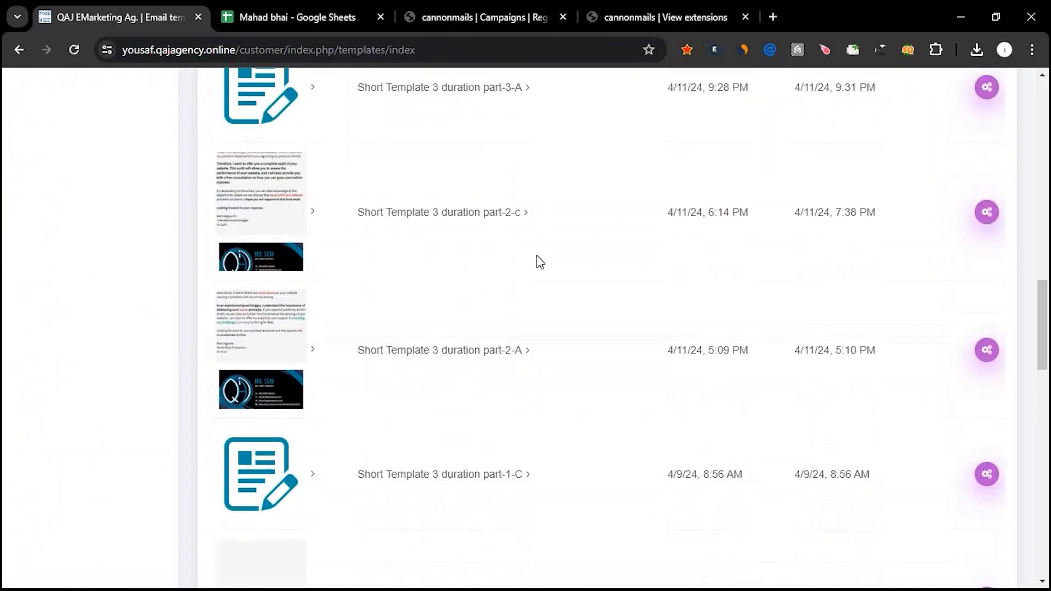
pyautogui.scroll(-4, 536, 261)
pyautogui.scroll(2, 536, 261)
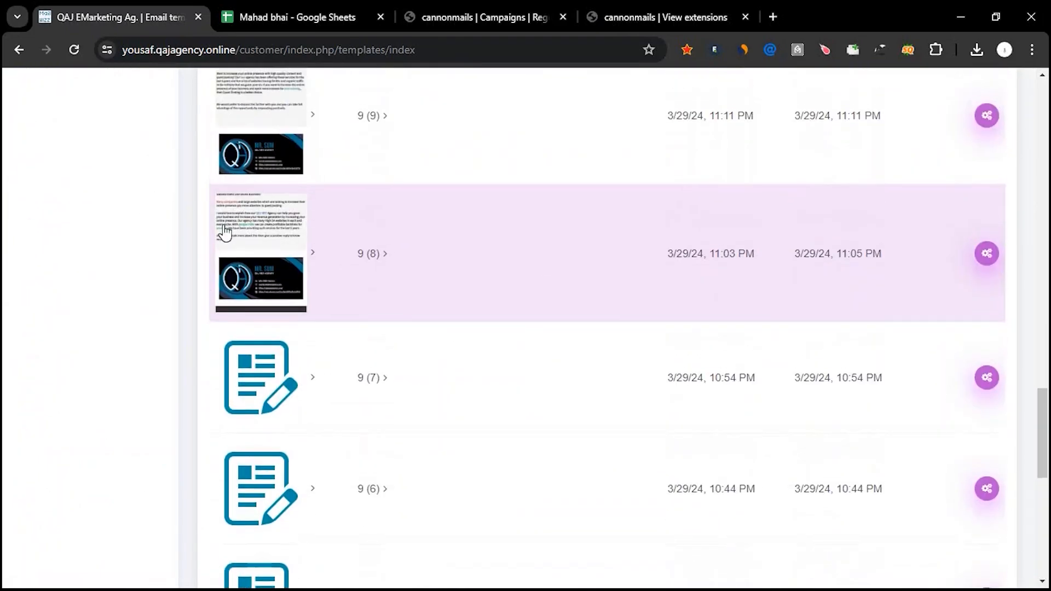
pyautogui.scroll(-4, 307, 376)
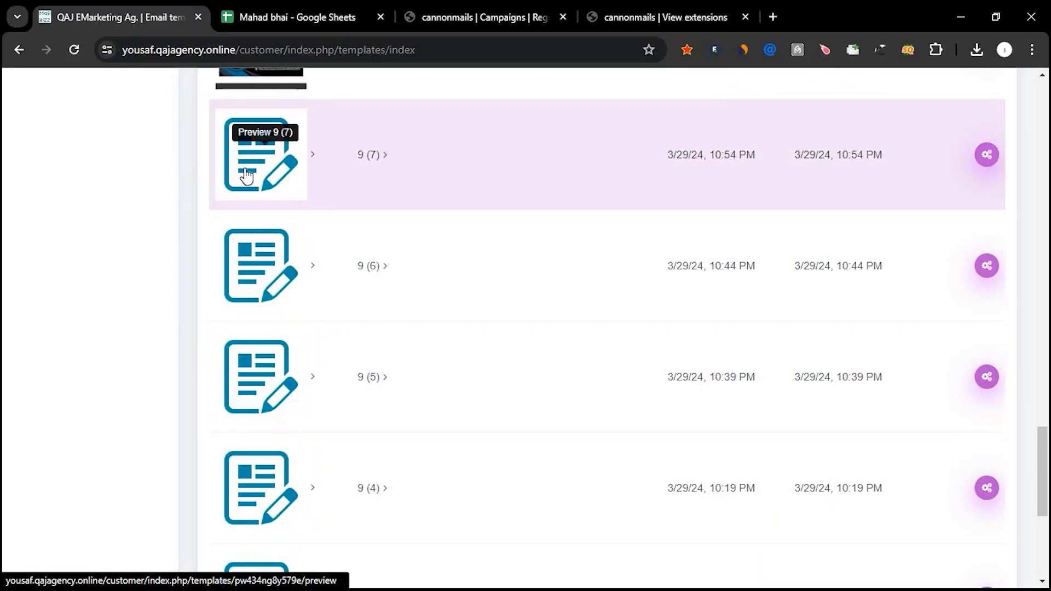
# Preview the email template 9 (7), review its message, signature banner and unsubscribe footer, and close the preview.
pyautogui.click(247, 176)
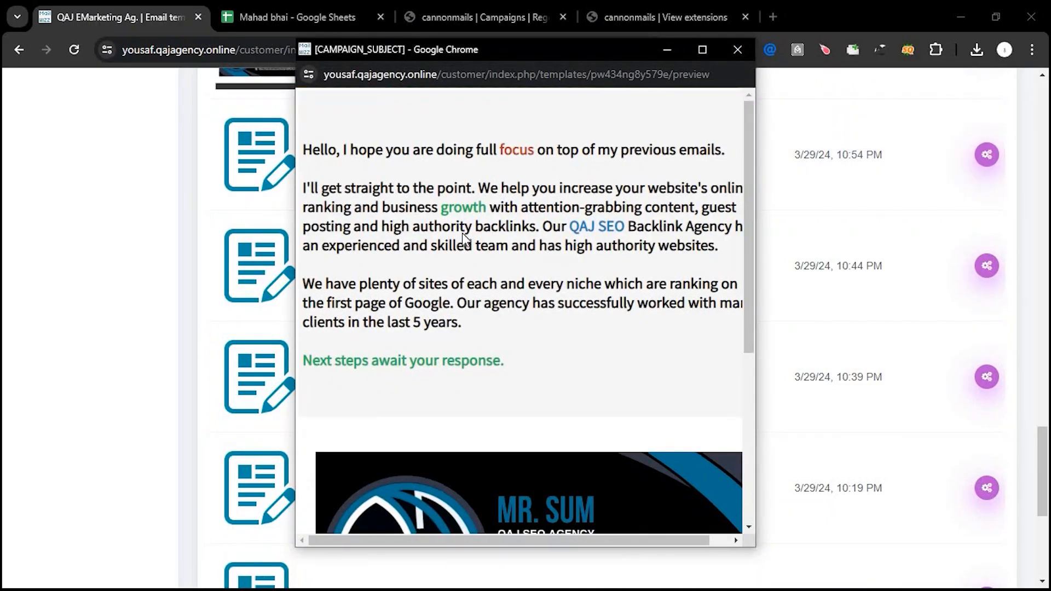
pyautogui.scroll(-5, 462, 233)
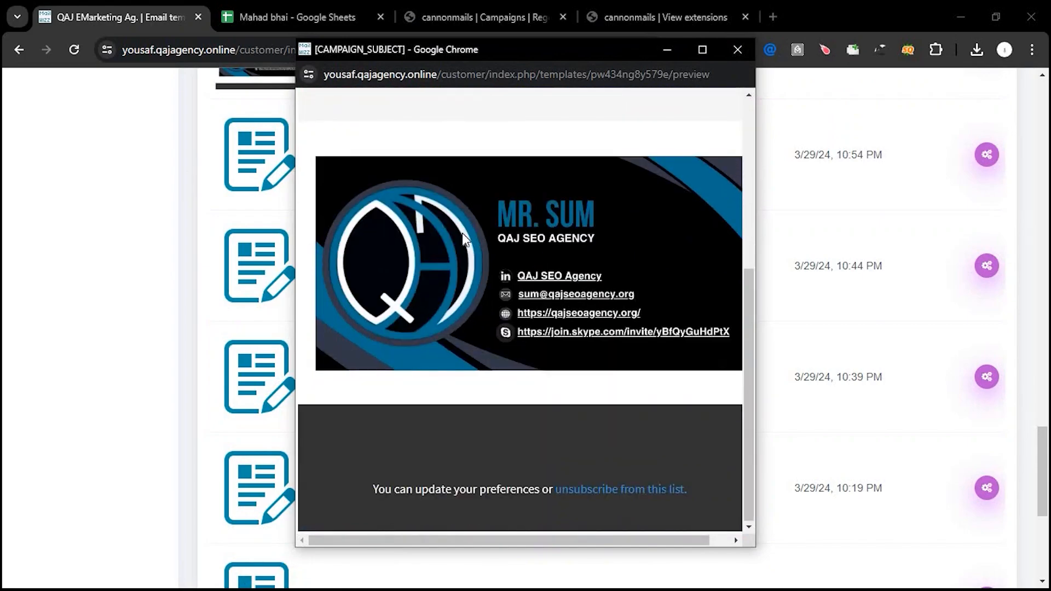
pyautogui.scroll(5, 462, 232)
pyautogui.scroll(-5, 502, 255)
pyautogui.scroll(3, 449, 192)
pyautogui.scroll(-3, 493, 211)
pyautogui.click(737, 50)
pyautogui.scroll(15, 148, 166)
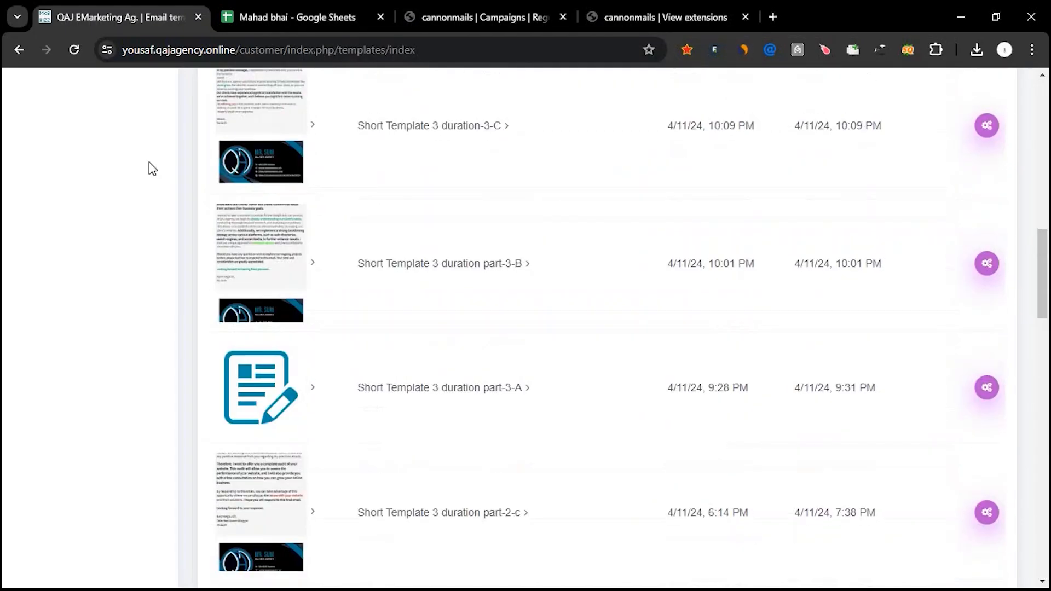
pyautogui.scroll(3, 137, 162)
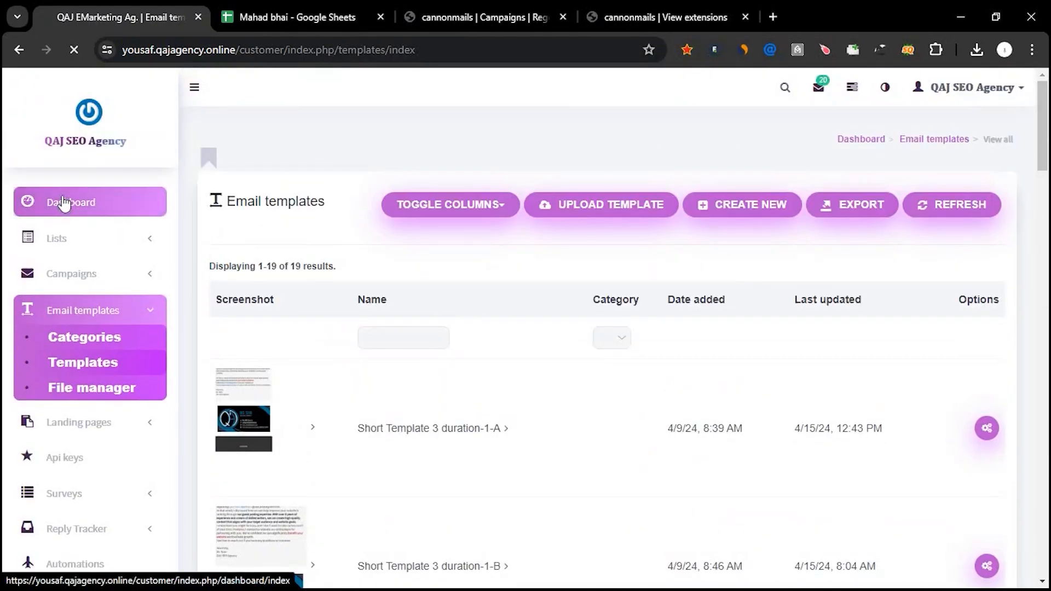